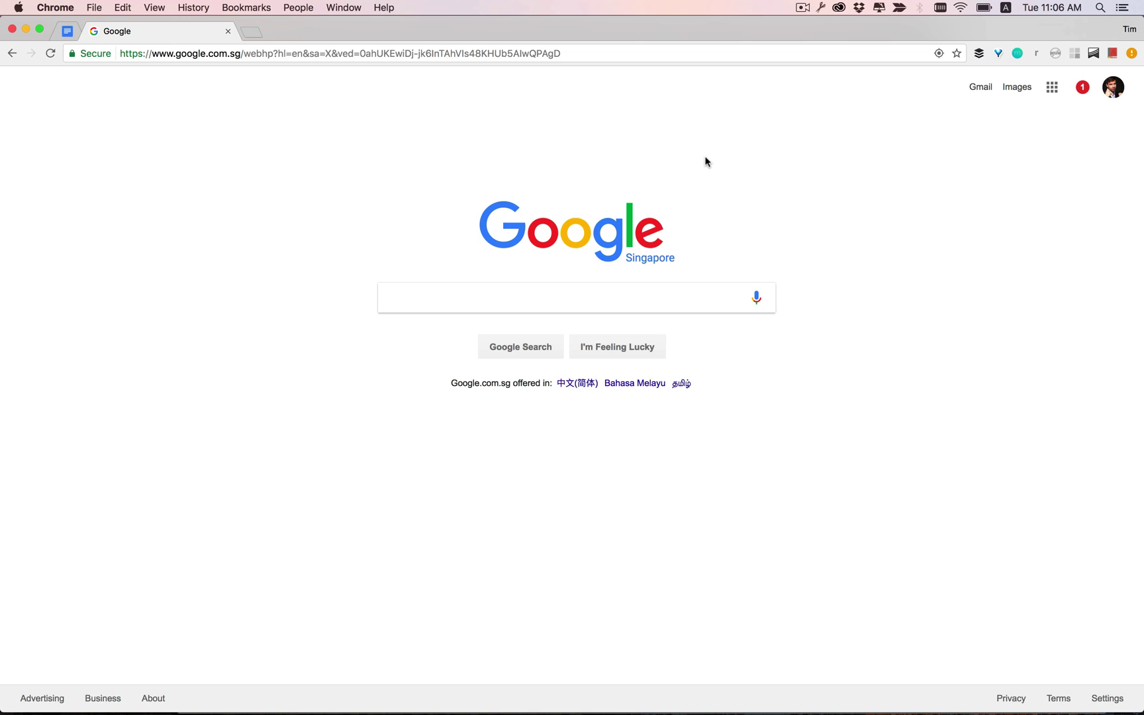
Step: Search Google for 'gifts for music lovers'
left_click(485, 295)
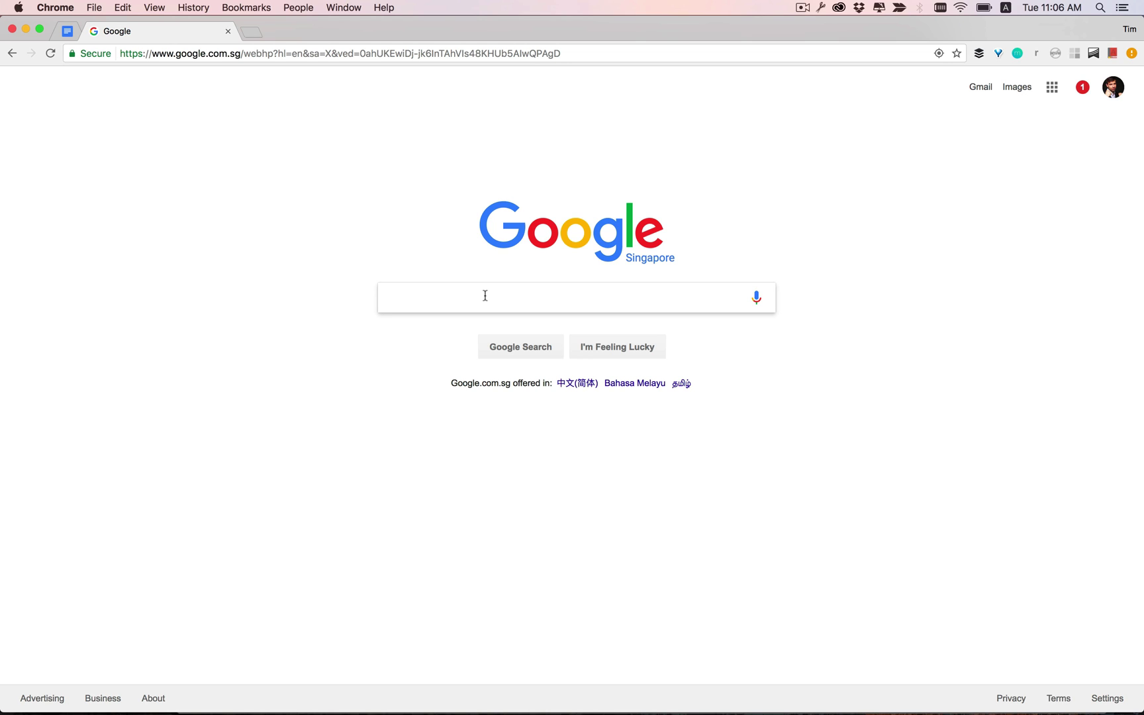
type("gifts for music lovers")
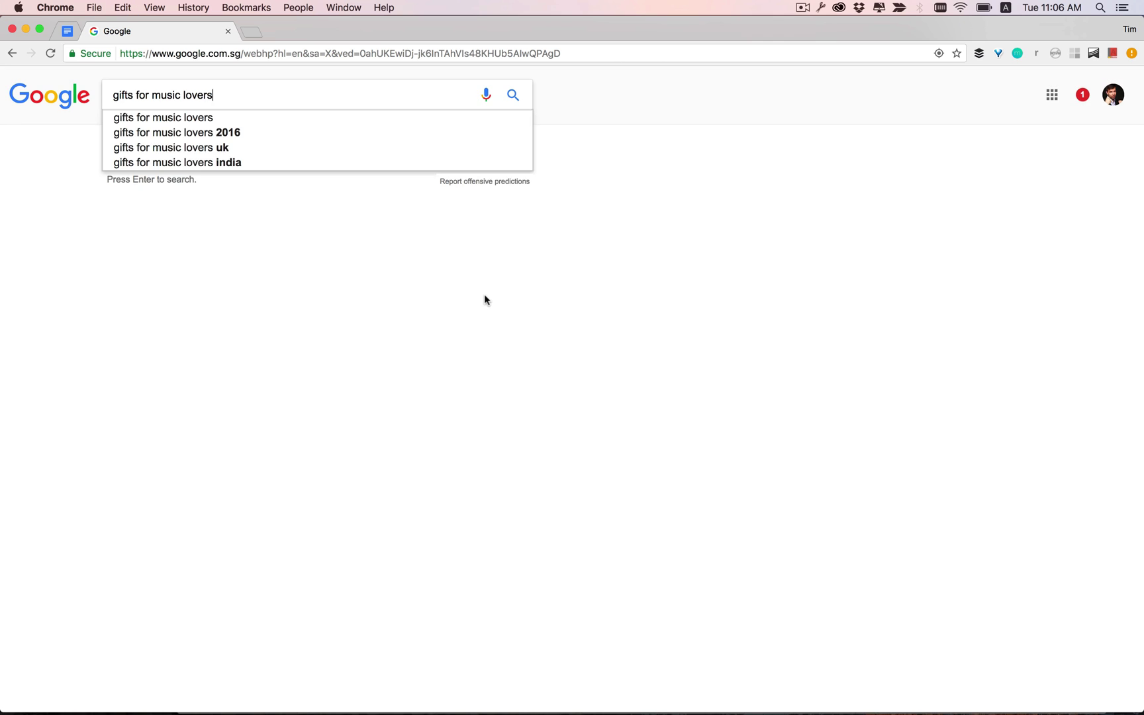
key("Return")
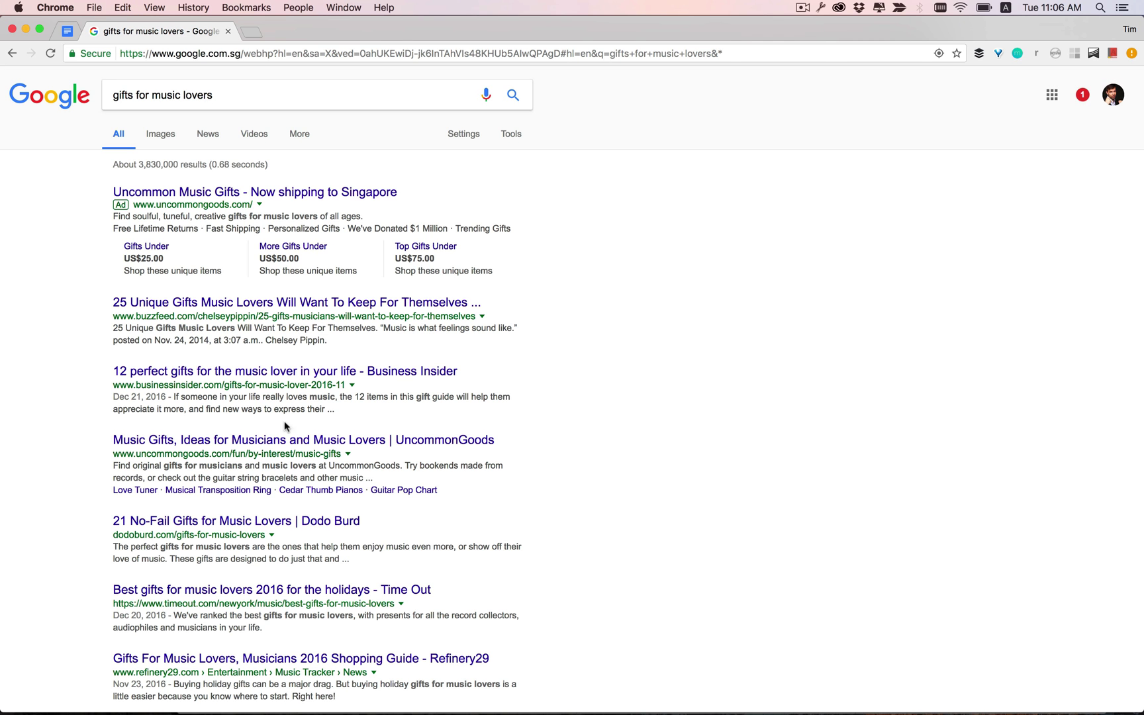
Step: Scroll the results and highlight the businessinsider.com and buzzfeed.com domains
scroll(76, 321, "down", 3)
scroll(73, 318, "down", 2)
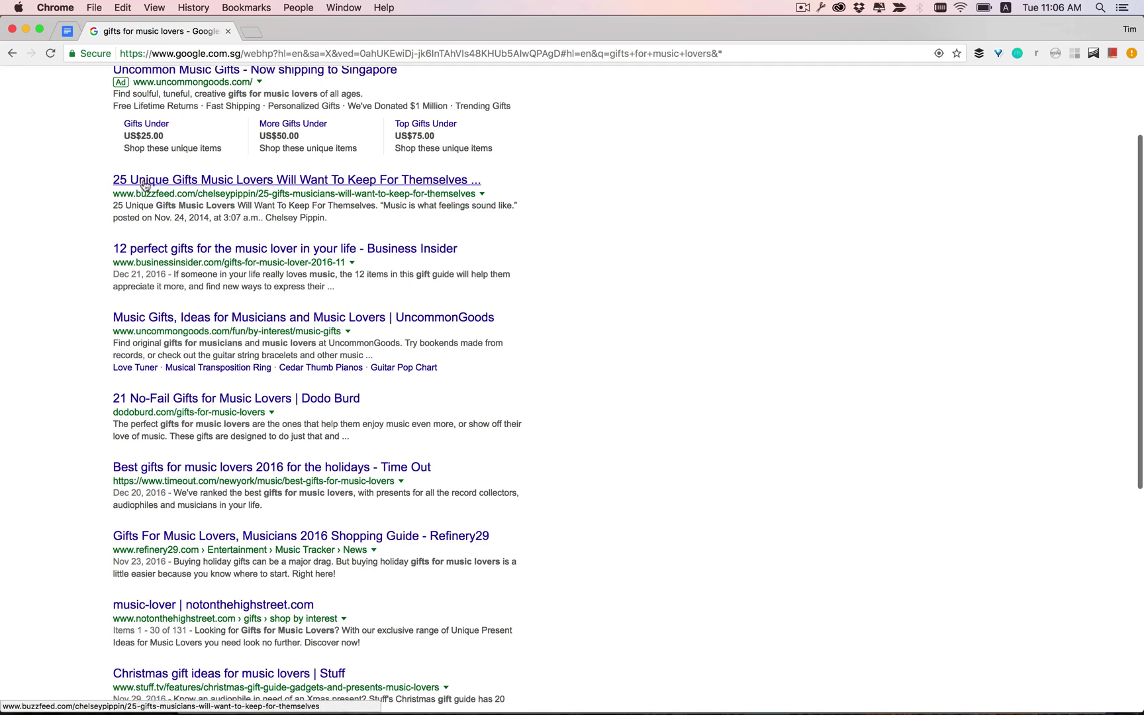
scroll(164, 195, "down", 1)
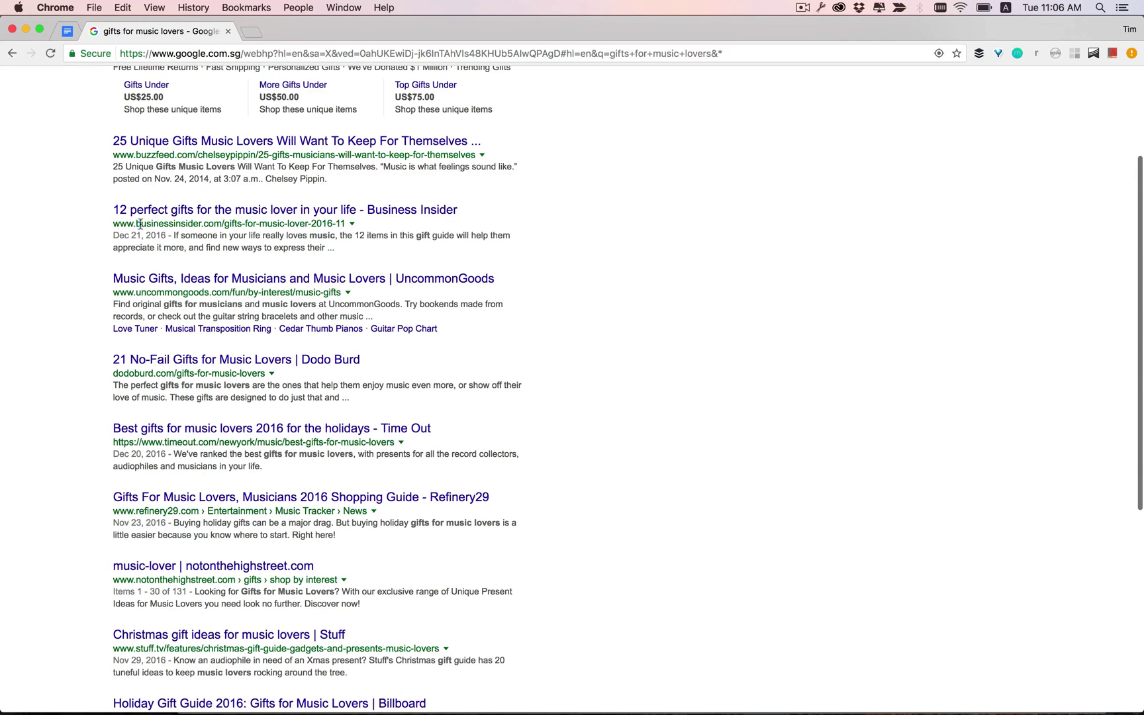
left_click_drag(139, 224, 221, 229)
left_click_drag(136, 156, 201, 156)
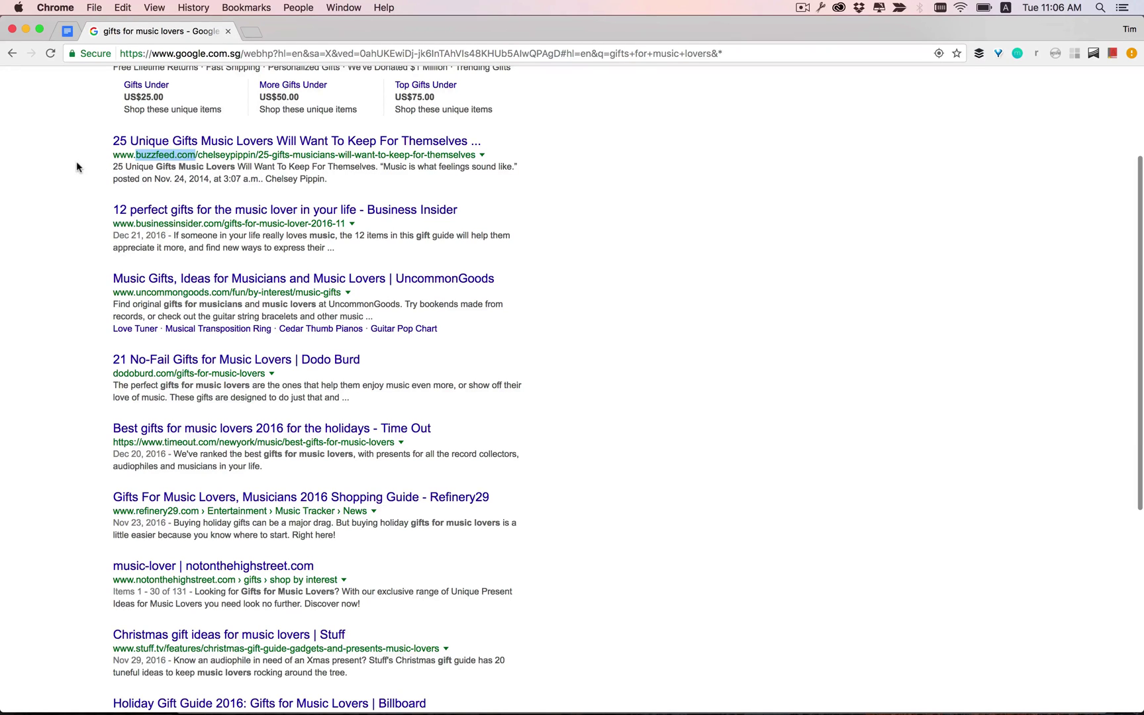
scroll(77, 161, "down", 2)
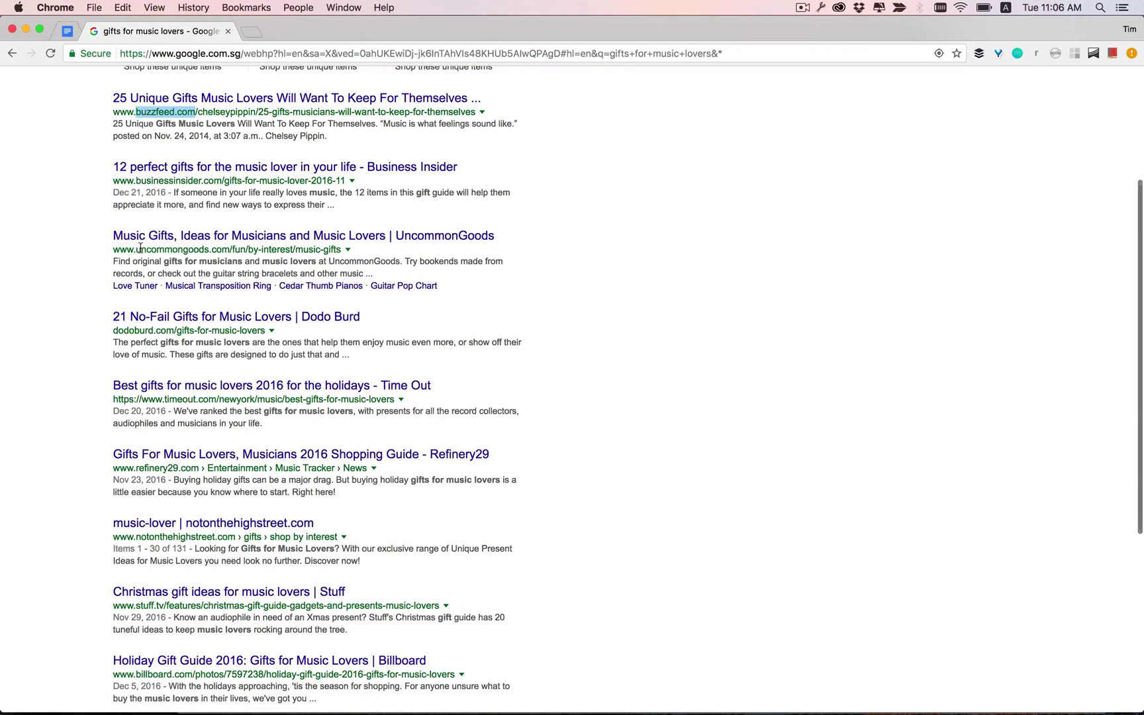
scroll(139, 247, "up", 1)
Step: Select the uncommongoods.com domain text from its search result
left_click_drag(137, 255, 226, 255)
key("super+c")
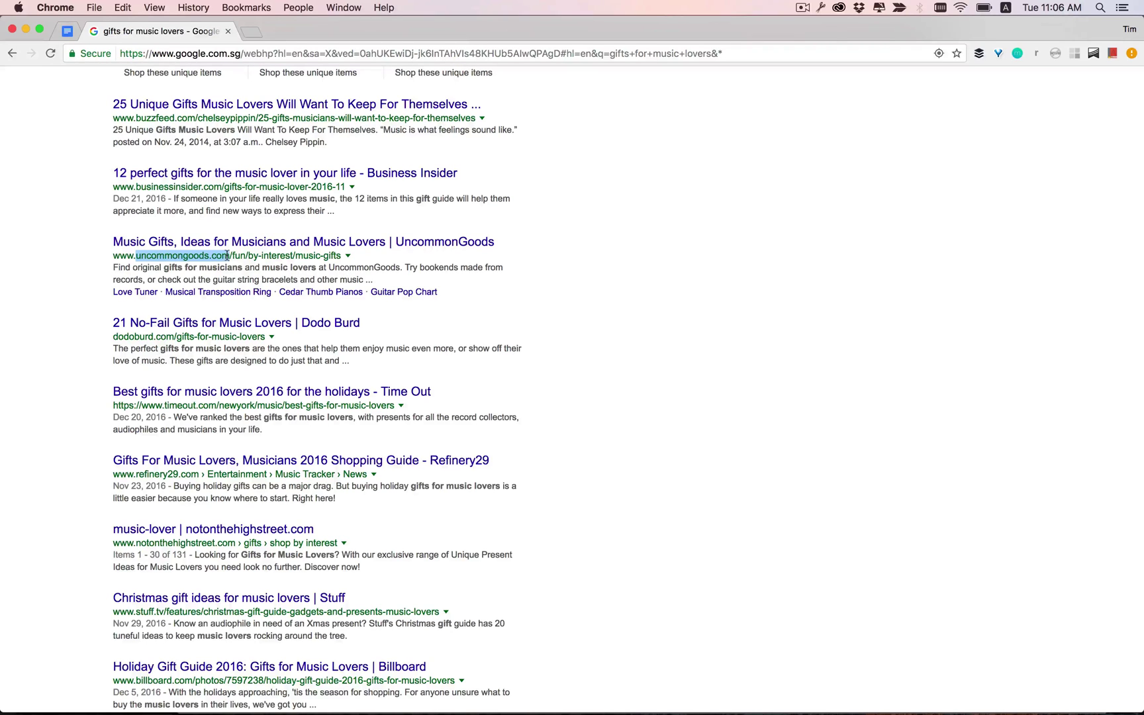
scroll(227, 256, "up", 5)
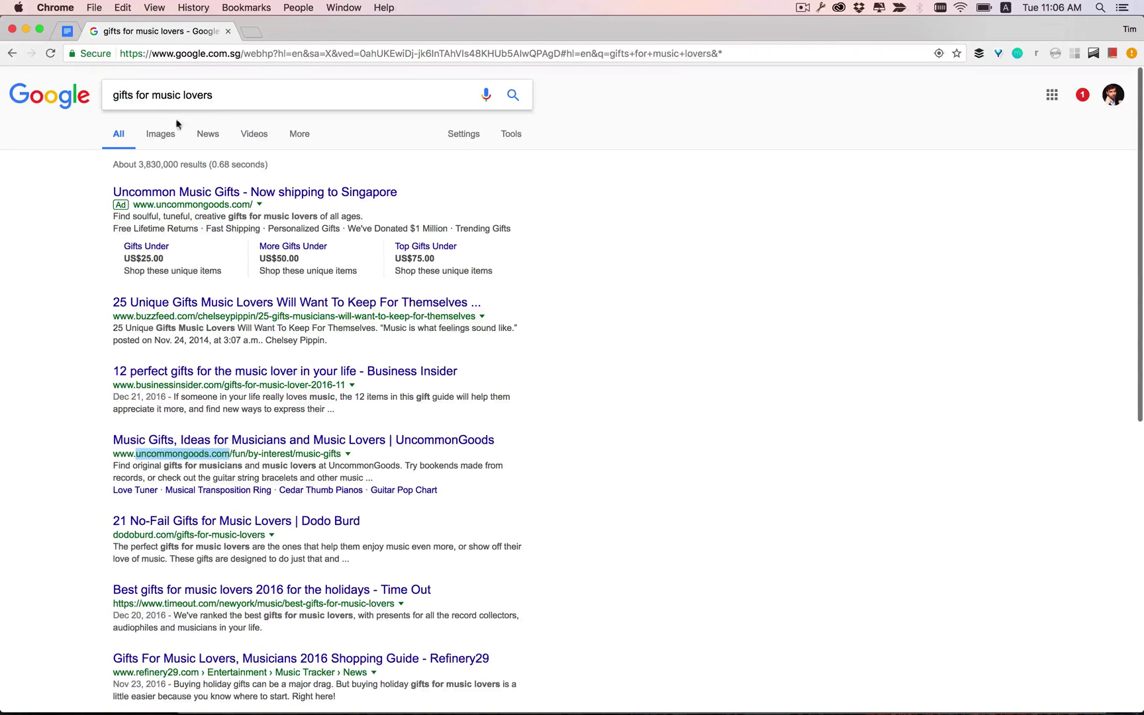
scroll(208, 520, "down", 2)
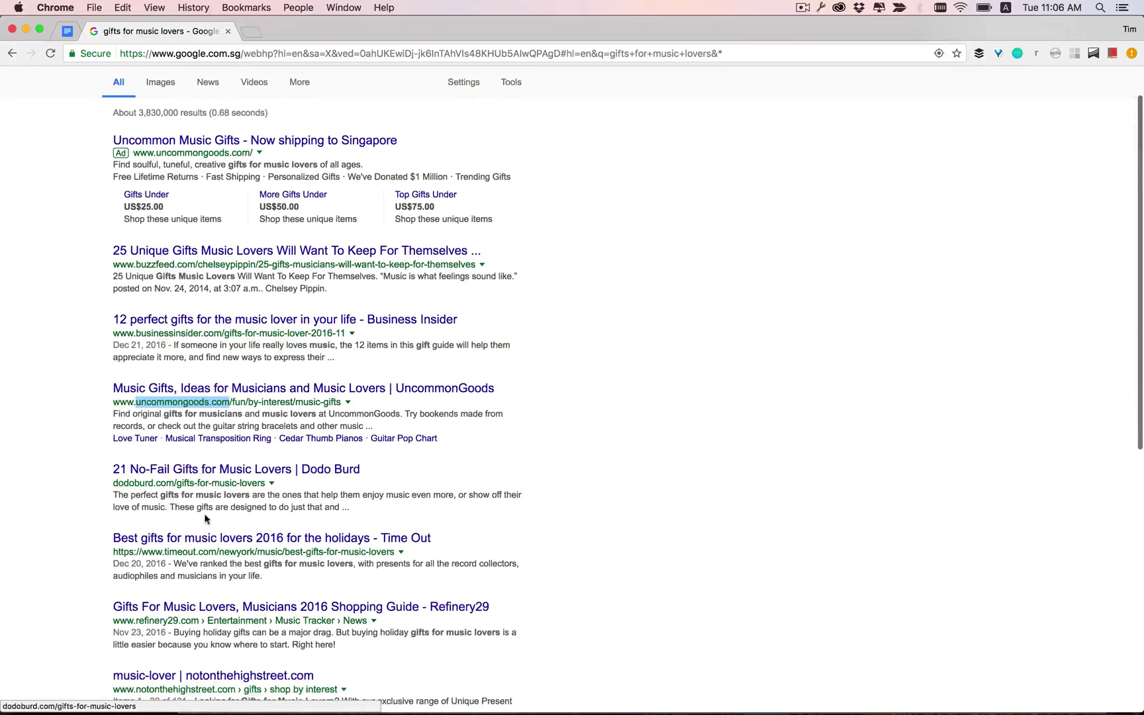
left_click(159, 406)
left_click_drag(135, 402, 222, 403)
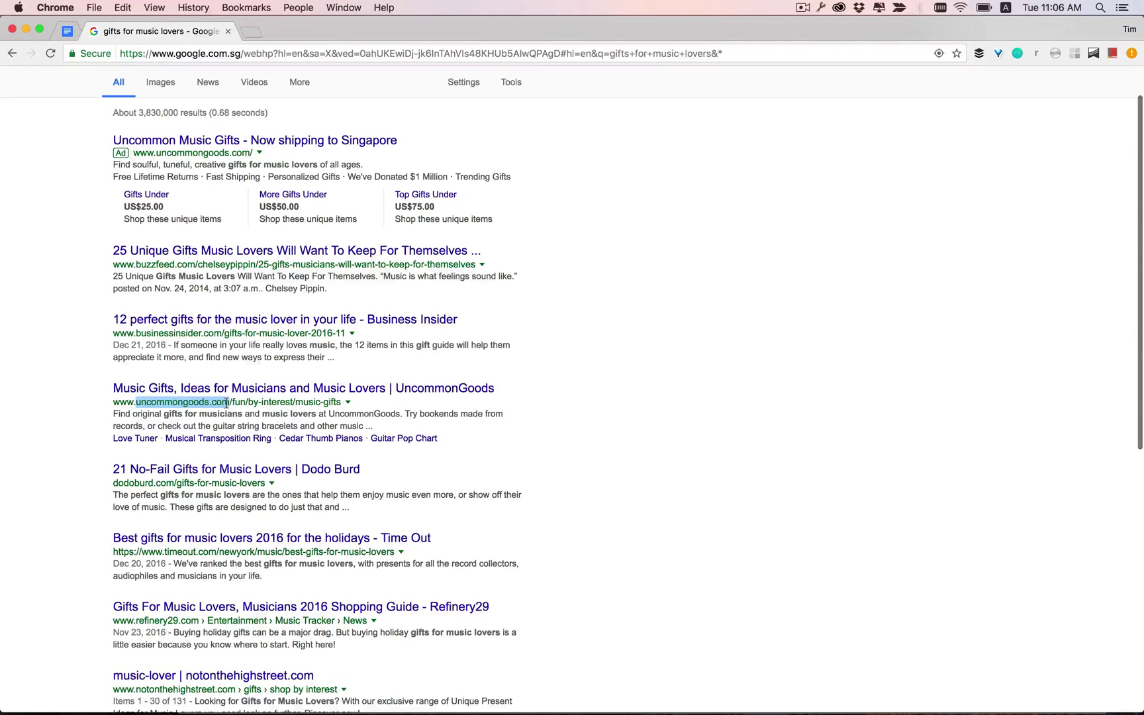
key("ctrl+t")
Step: Load ahrefs.com and look up uncommongoods.com in Site Explorer
type("ahrefs.com")
key("Return")
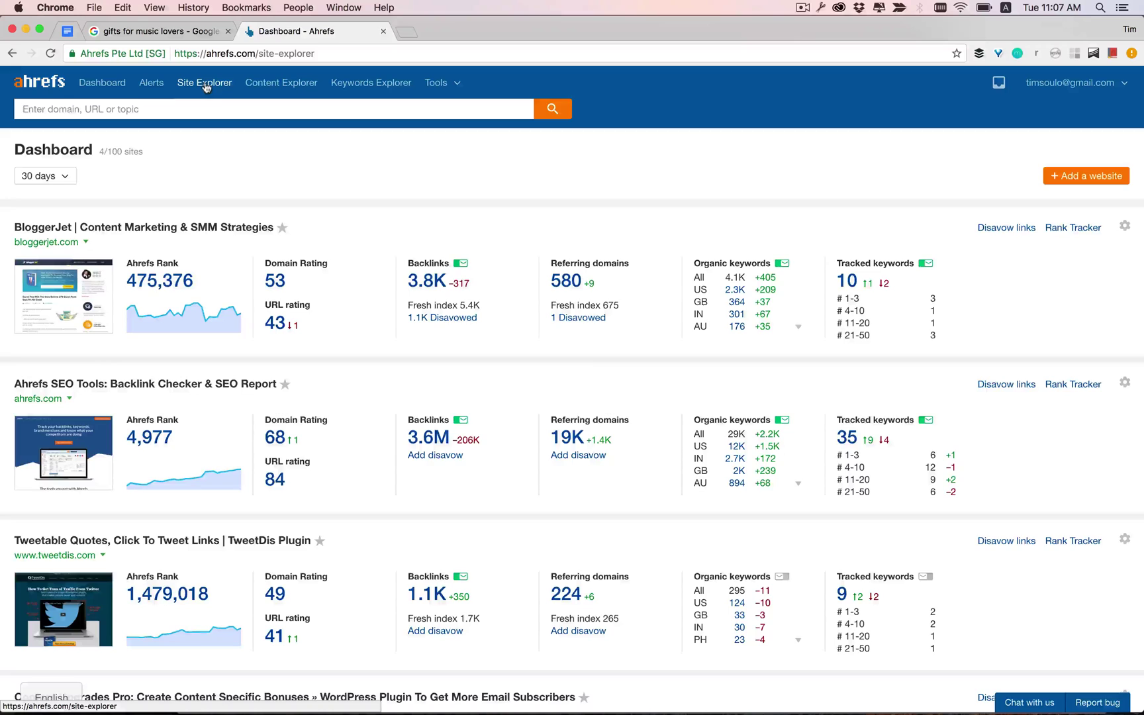
left_click(204, 84)
key("super+v")
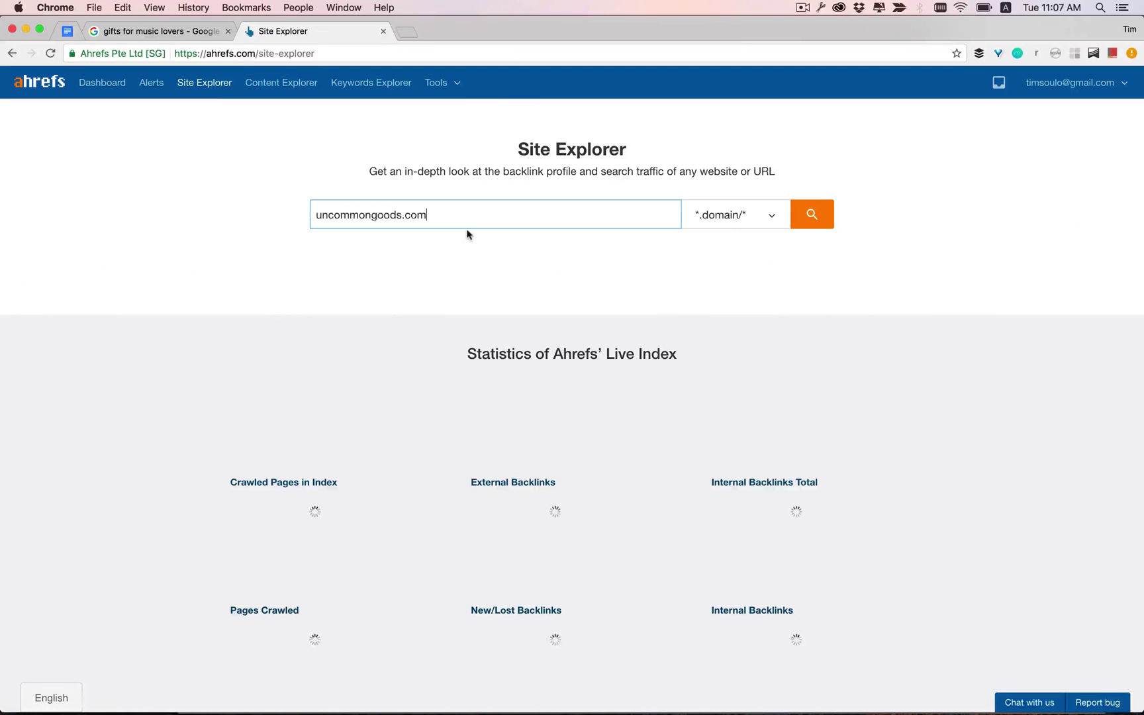
key("Return")
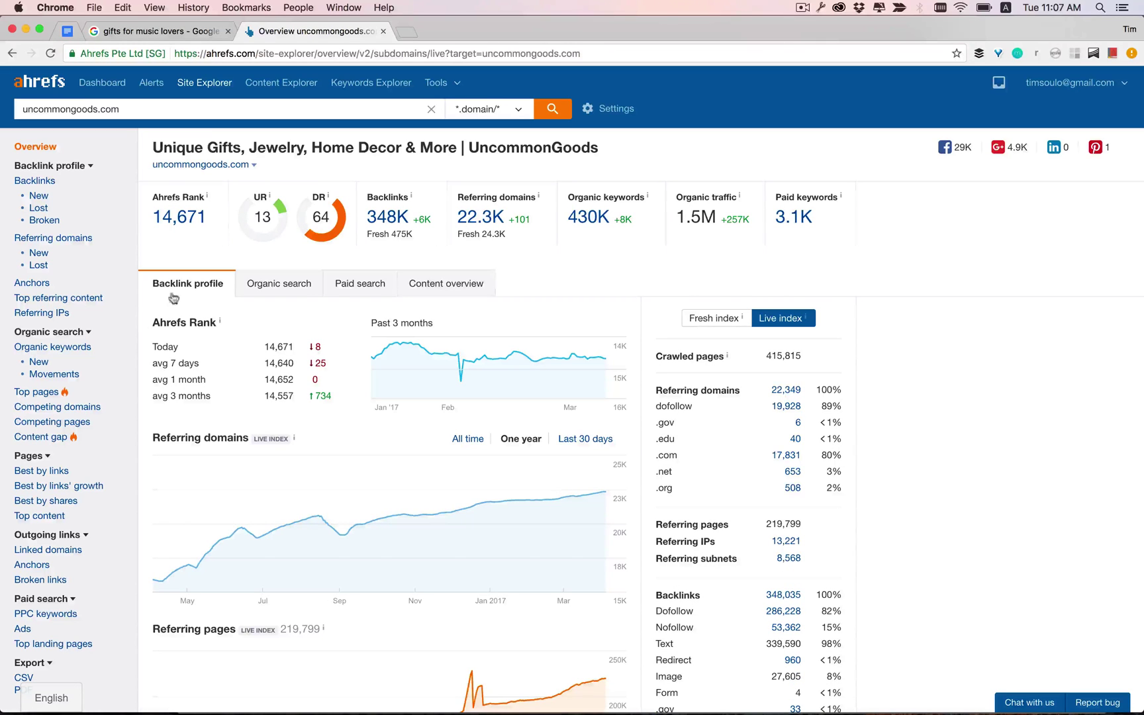
Step: Show uncommongoods.com's Organic keywords report, 307,389 US keywords sorted by traffic
left_click(84, 350)
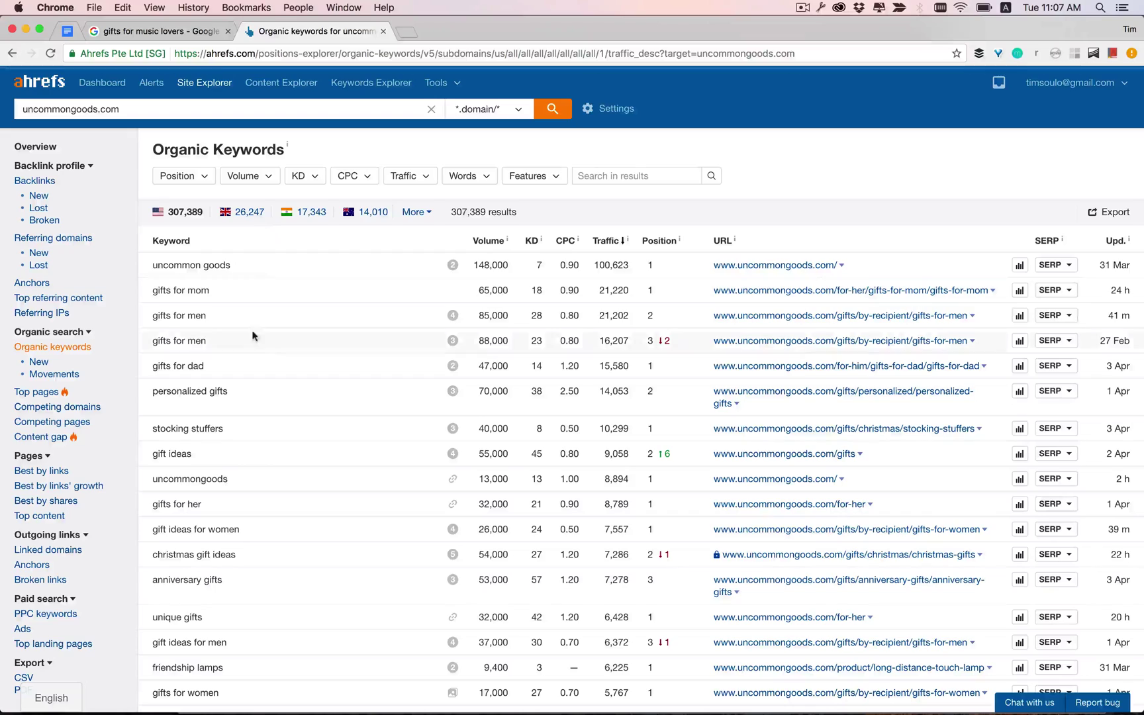
scroll(265, 298, "down", 2)
scroll(272, 279, "up", 2)
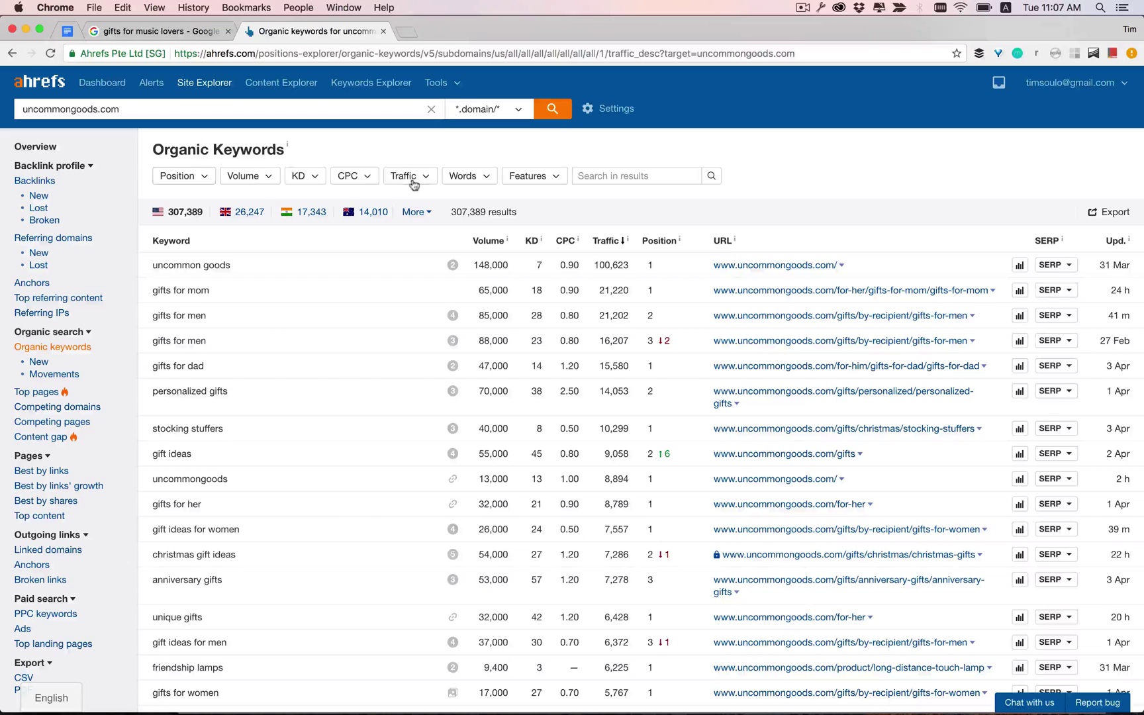
Step: Filter the keywords to ranking positions up to 5
left_click(204, 178)
left_click(204, 229)
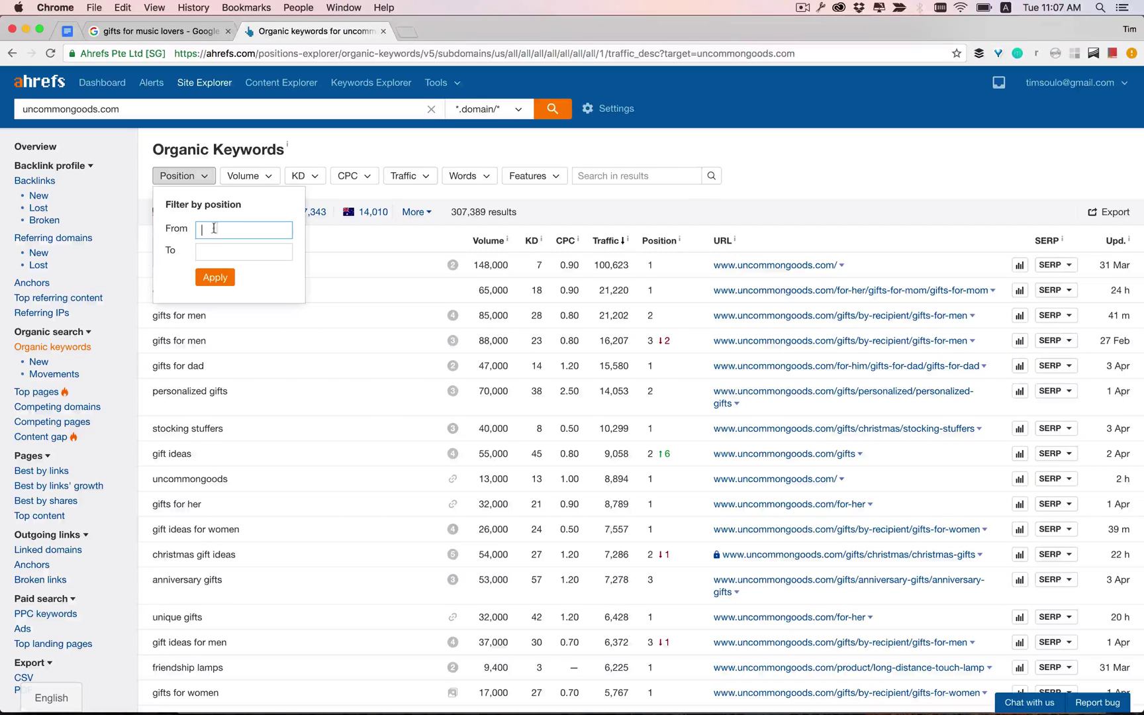
left_click(220, 252)
type("5")
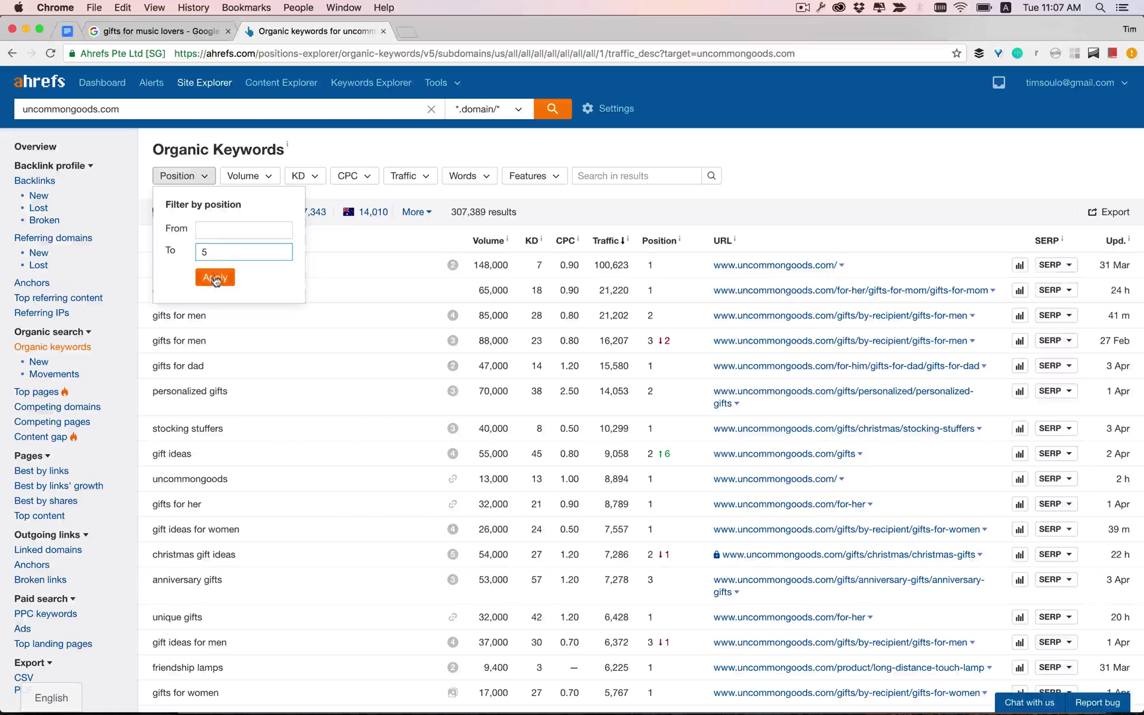
left_click(214, 277)
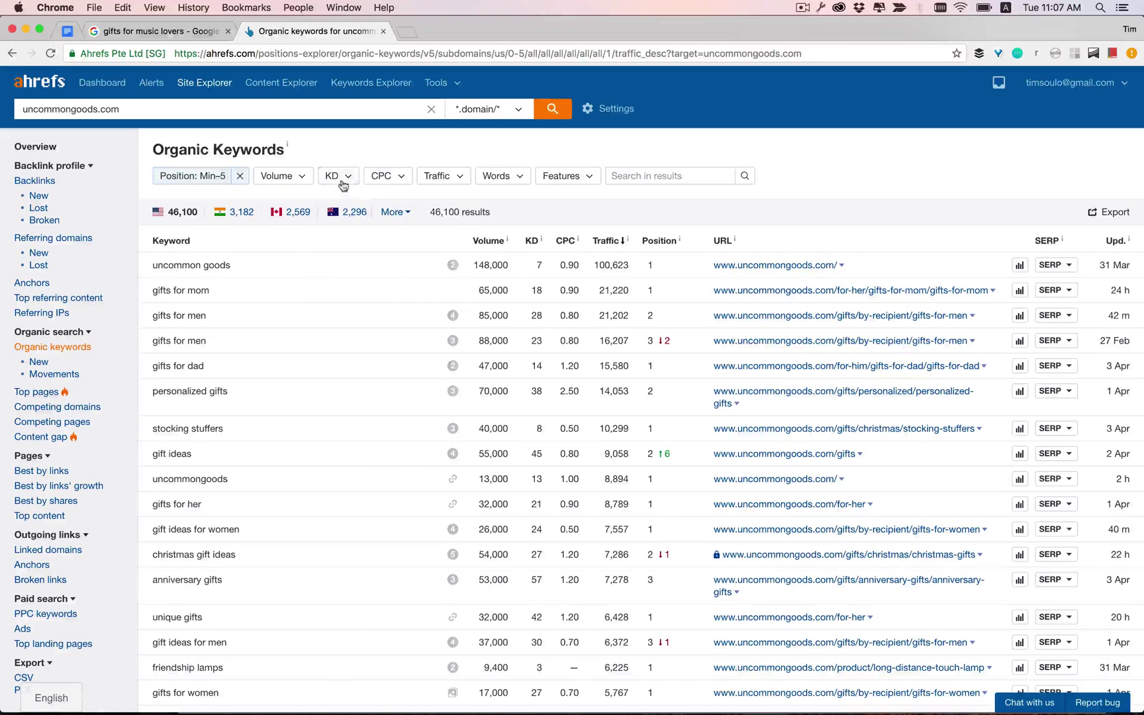
Step: Limit keyword difficulty (KD) to a maximum of 20
left_click(338, 175)
left_click(371, 229)
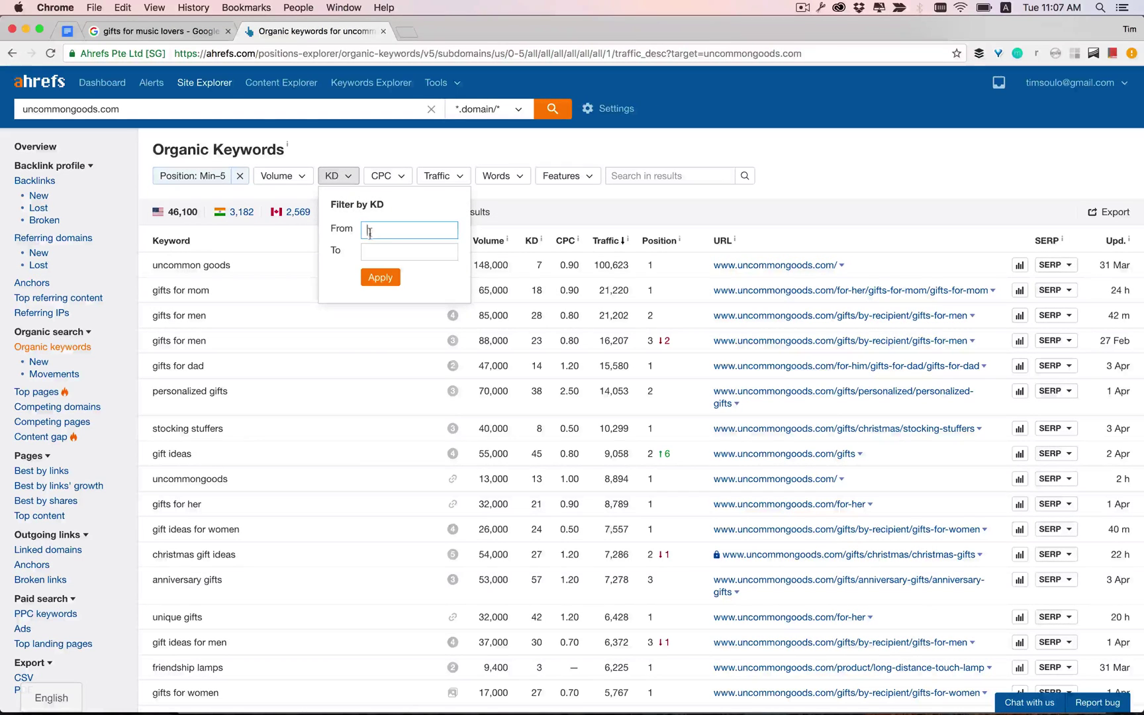
left_click(370, 252)
type("20")
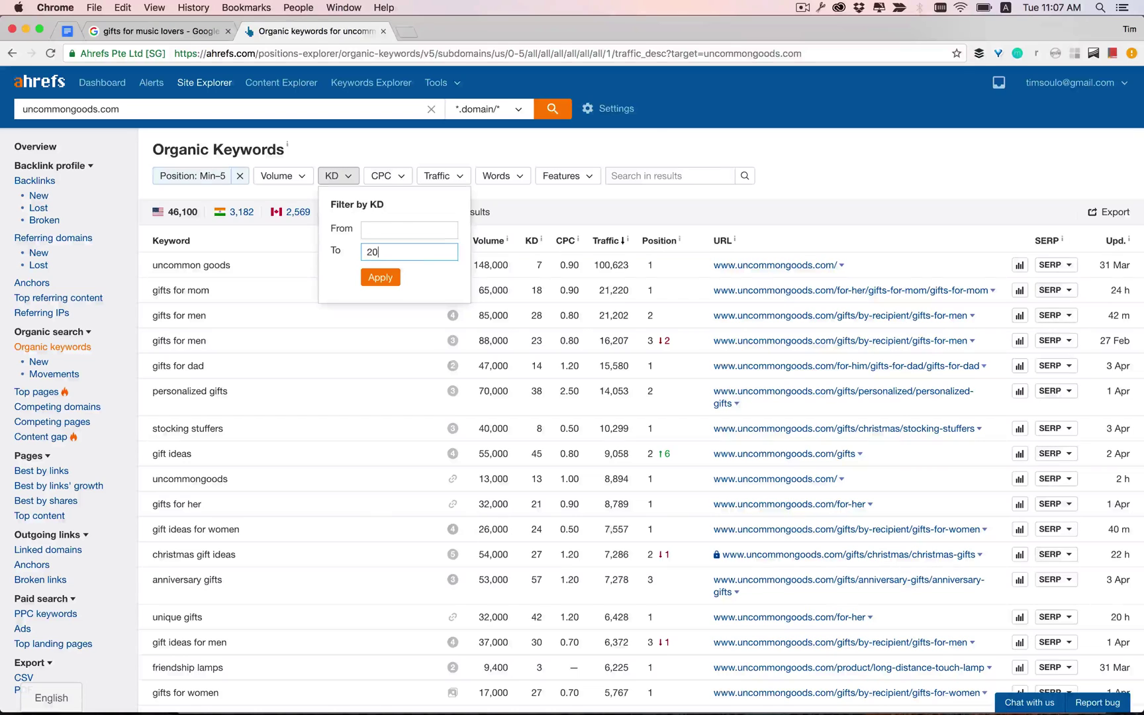
left_click(388, 277)
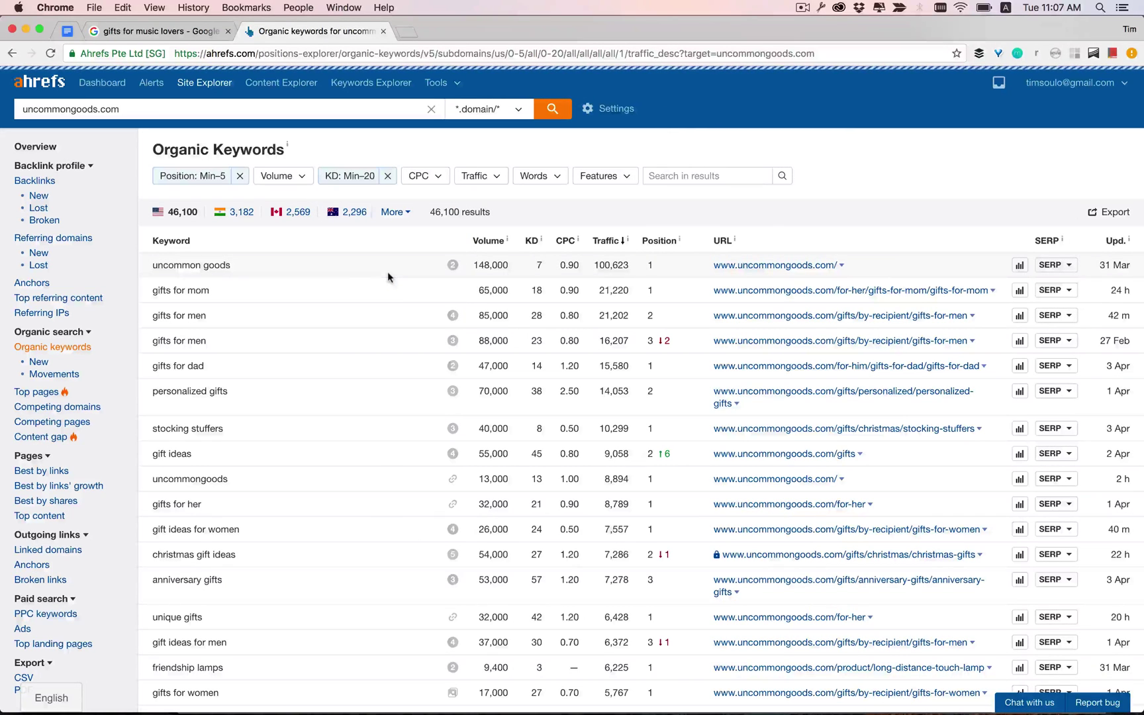
Step: Restrict search volume to 3,000–5,000, leaving 120 keywords
left_click(287, 176)
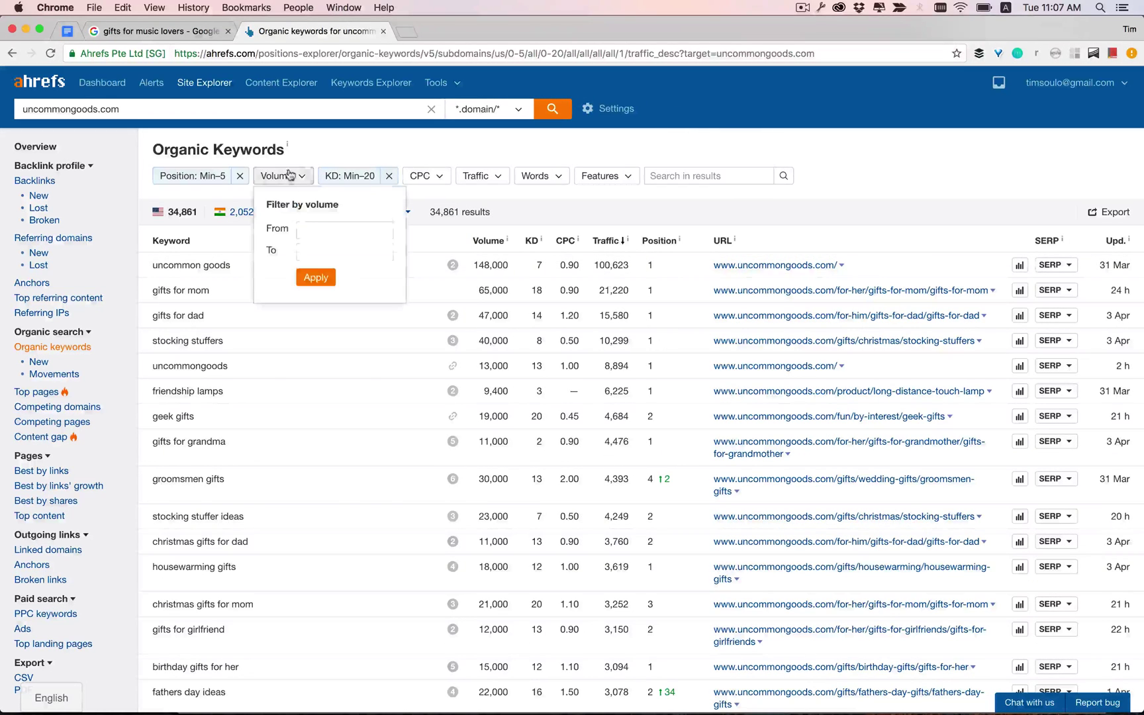
left_click(302, 226)
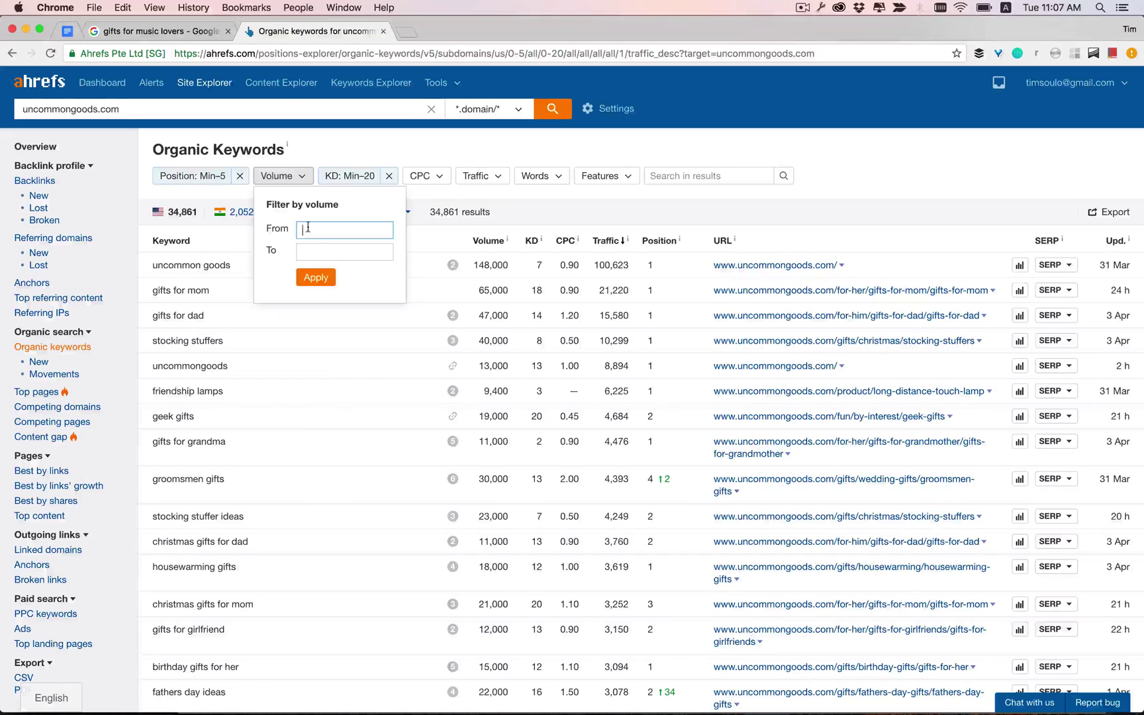
type("3000")
key("Tab")
type("5")
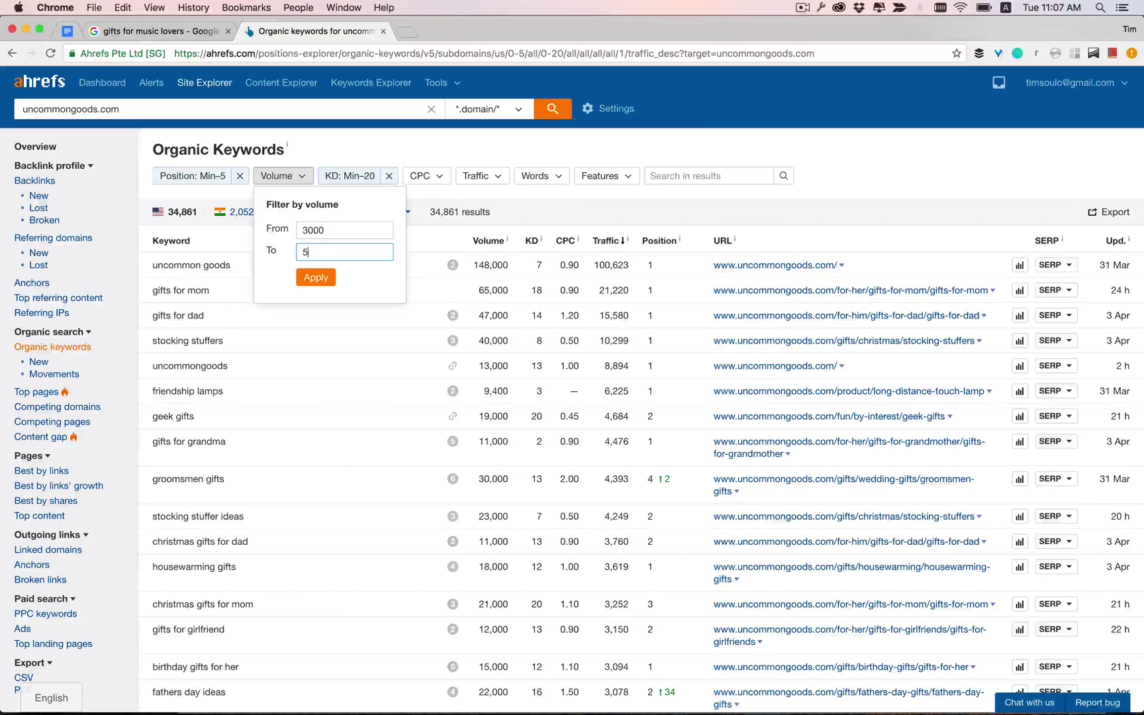
type("000")
left_click(313, 278)
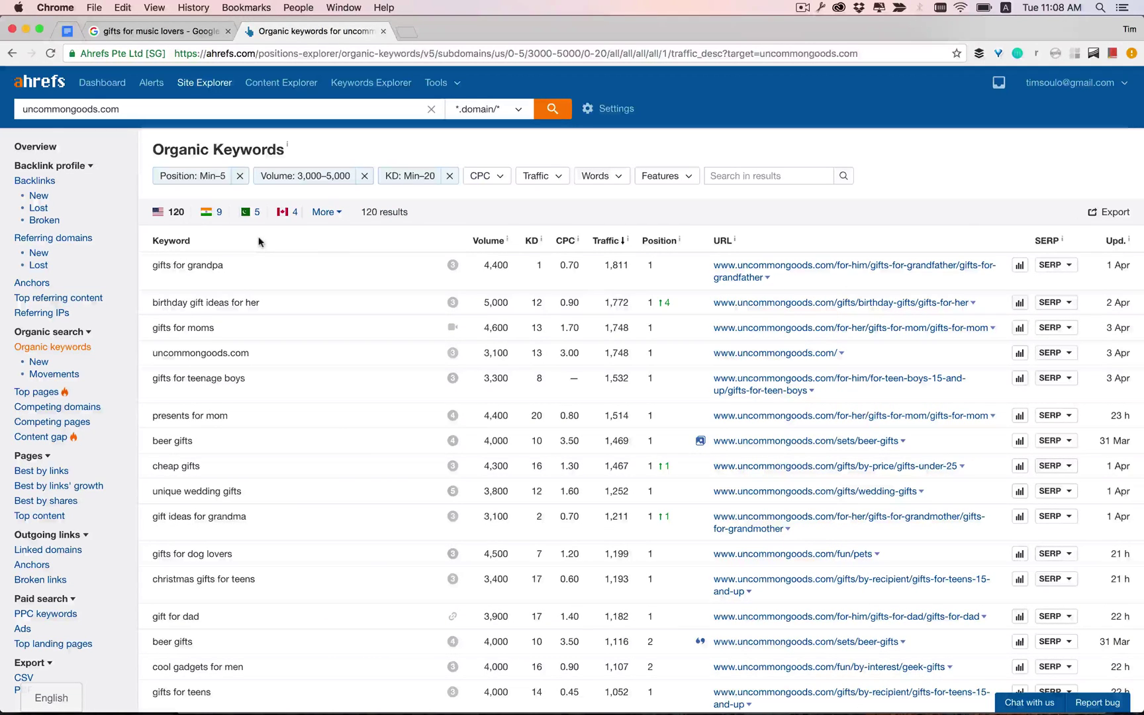
scroll(235, 255, "down", 3)
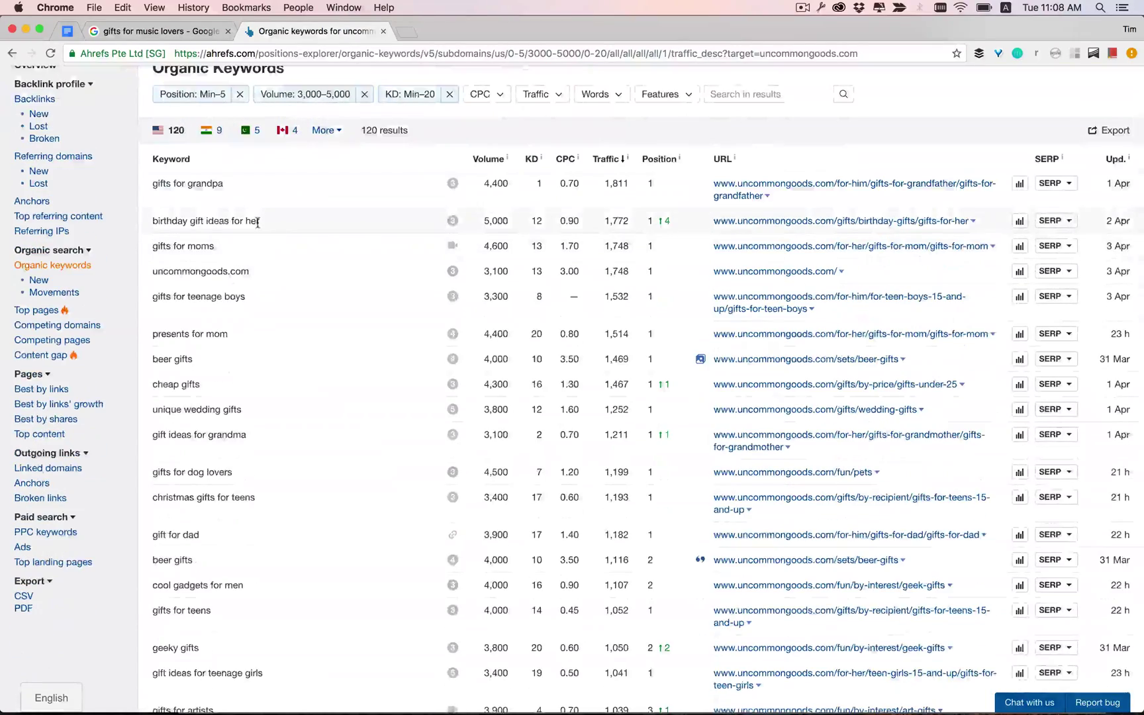
scroll(257, 291, "down", 2)
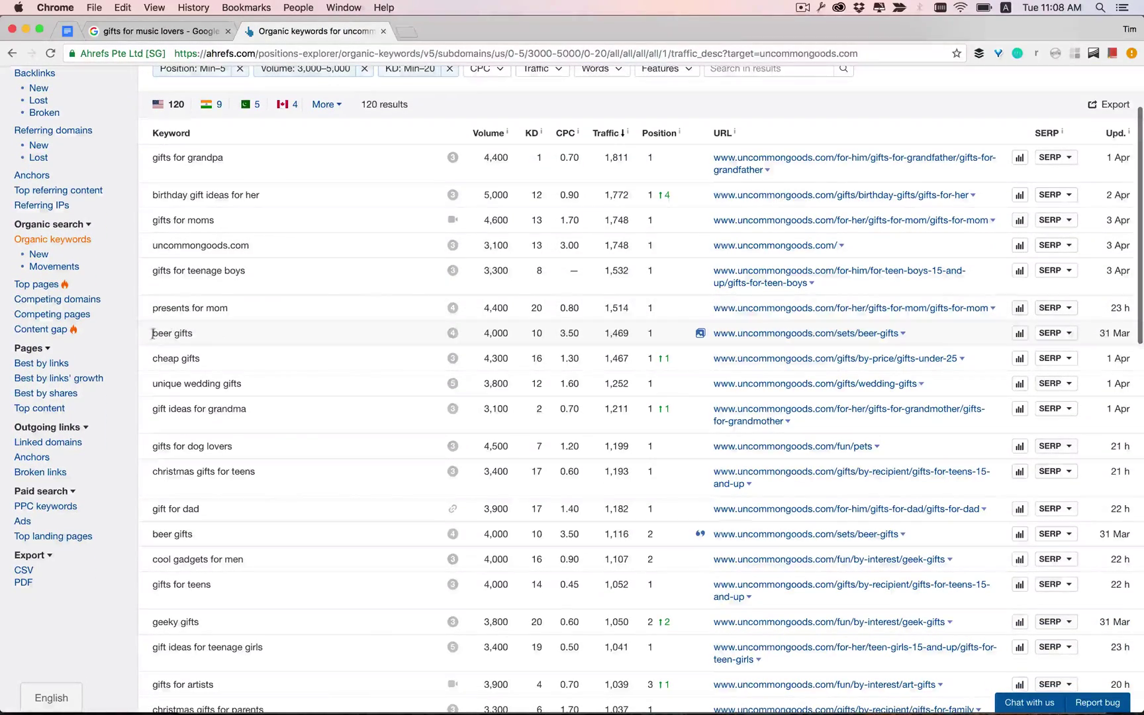
scroll(205, 341, "down", 2)
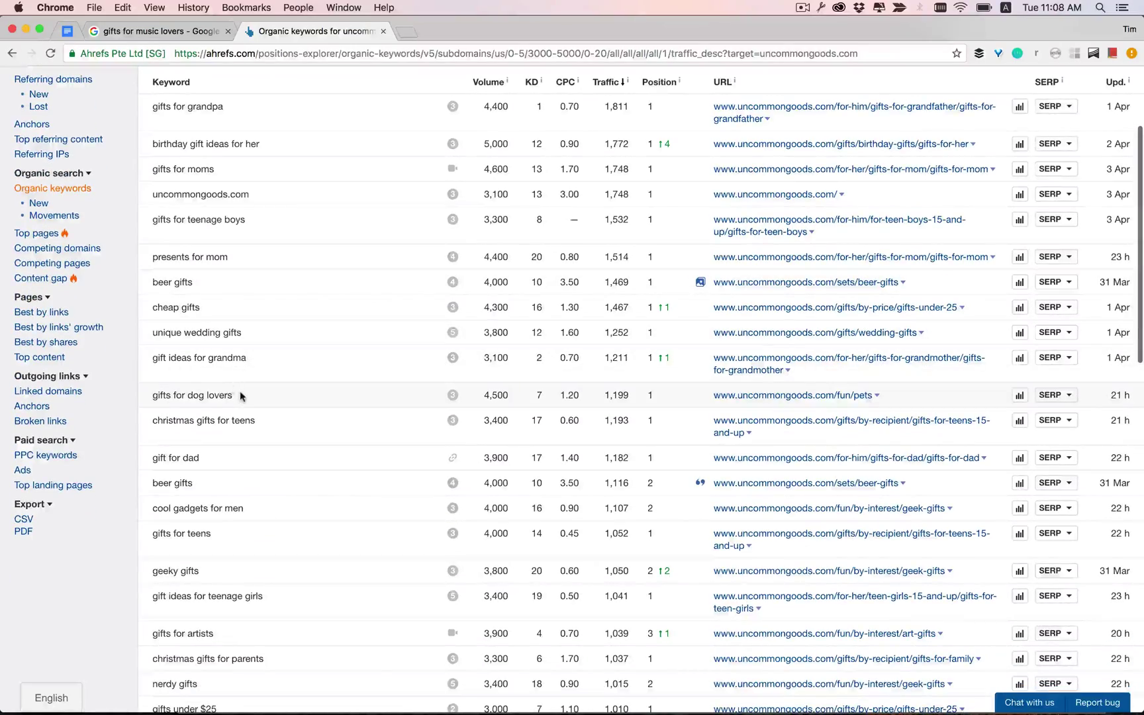
scroll(240, 391, "up", 5)
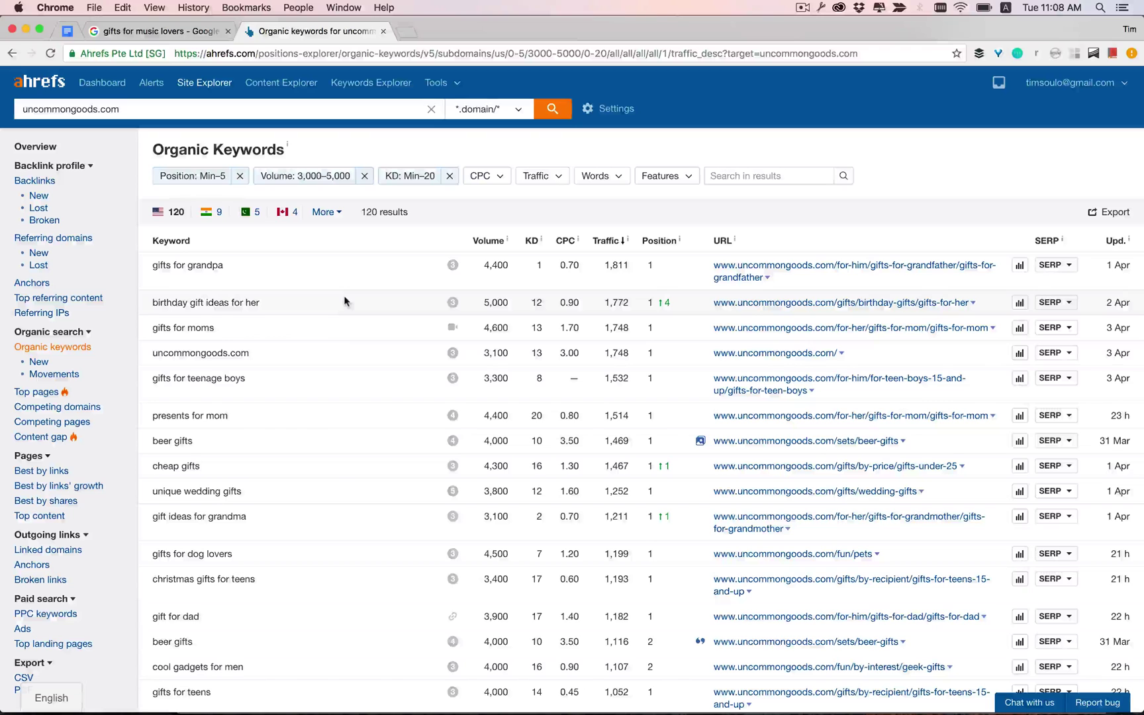
Step: In Top Pages, review the gifts-for-mom page's keywords, like 'christmas gifts for mom' at position 3
left_click(46, 396)
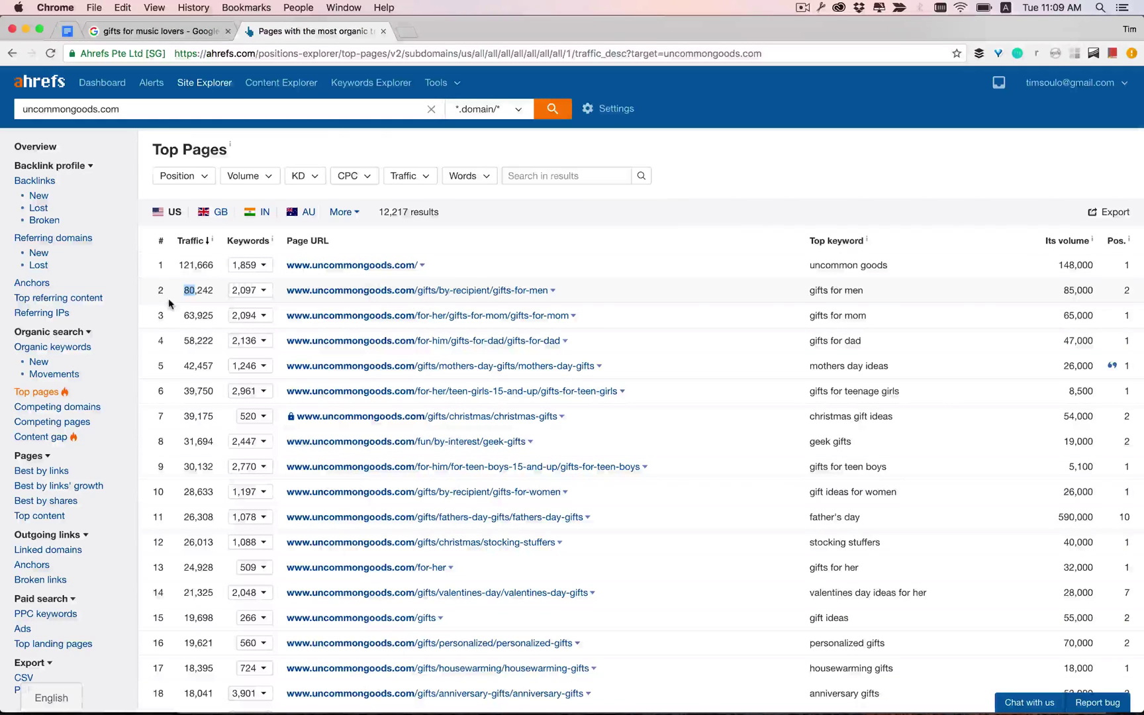
left_click(257, 316)
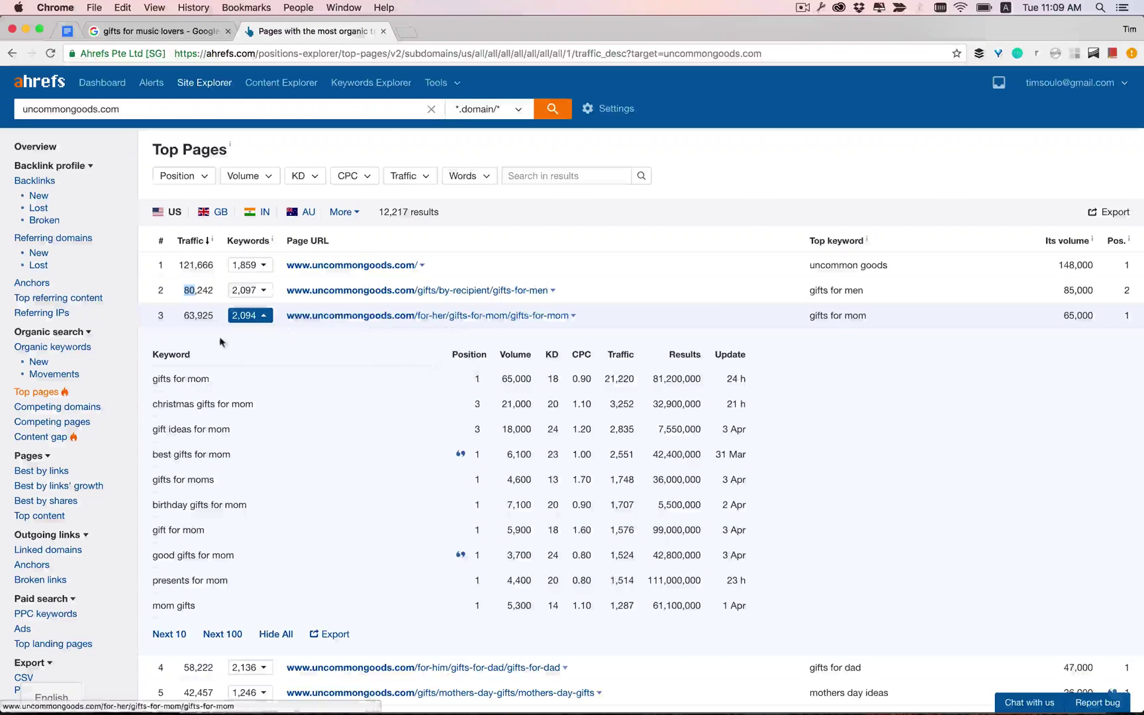
scroll(245, 364, "down", 1)
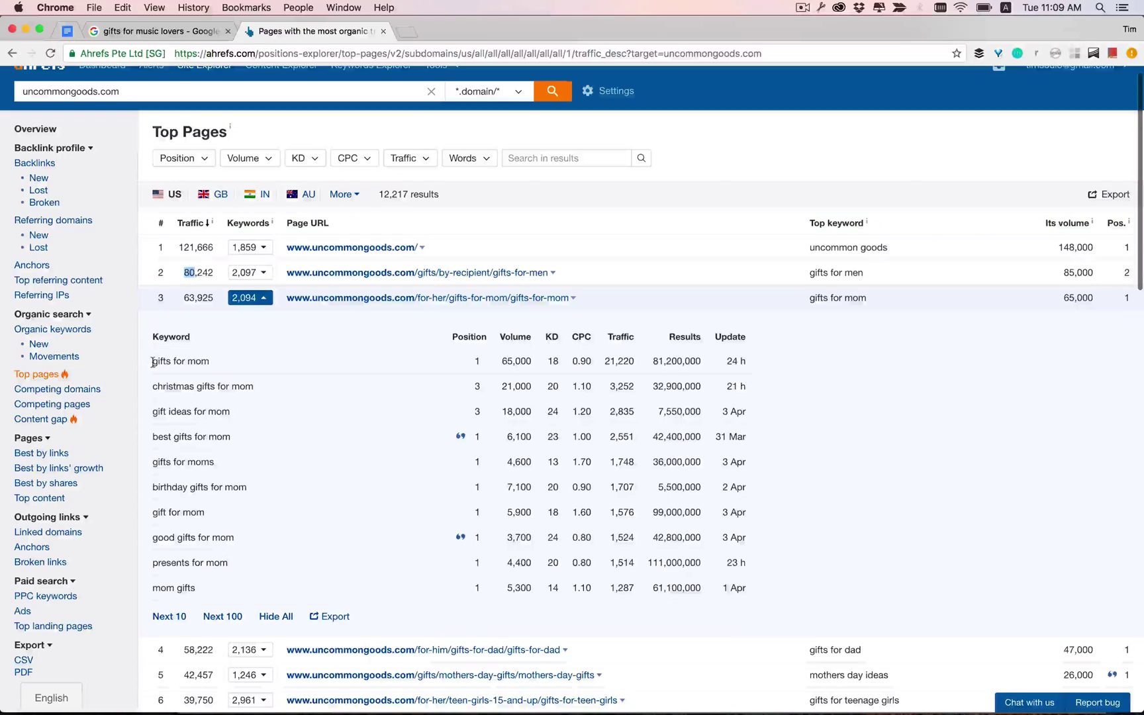
left_click_drag(153, 362, 210, 363)
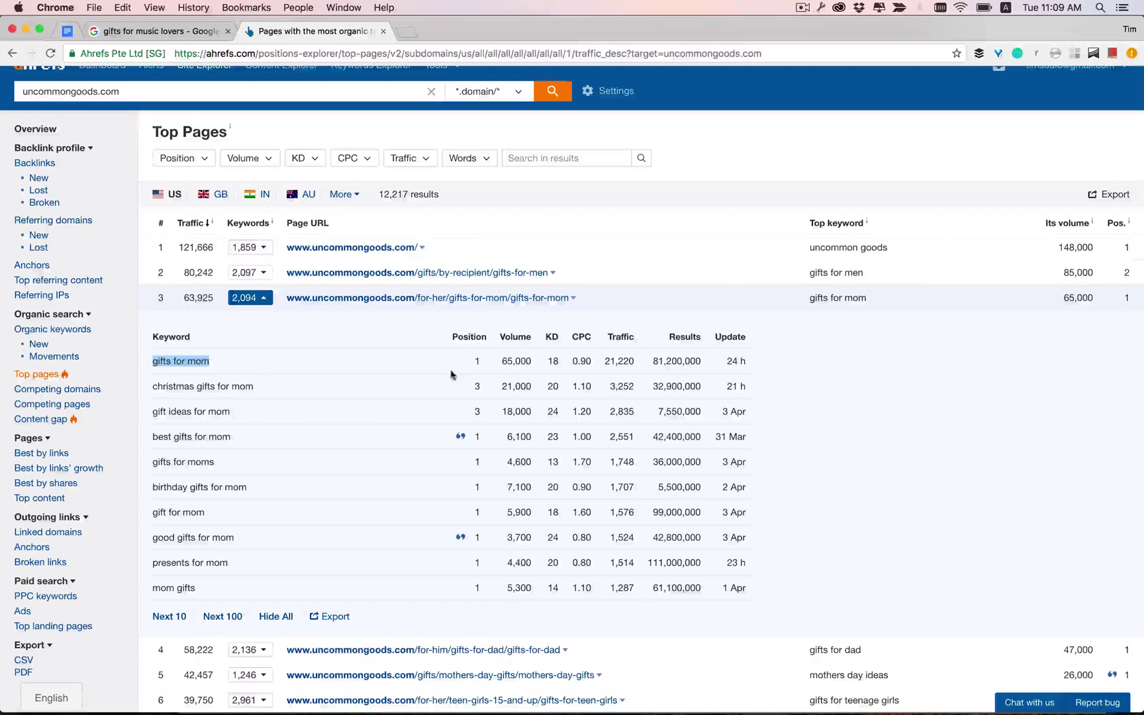
left_click_drag(153, 387, 257, 392)
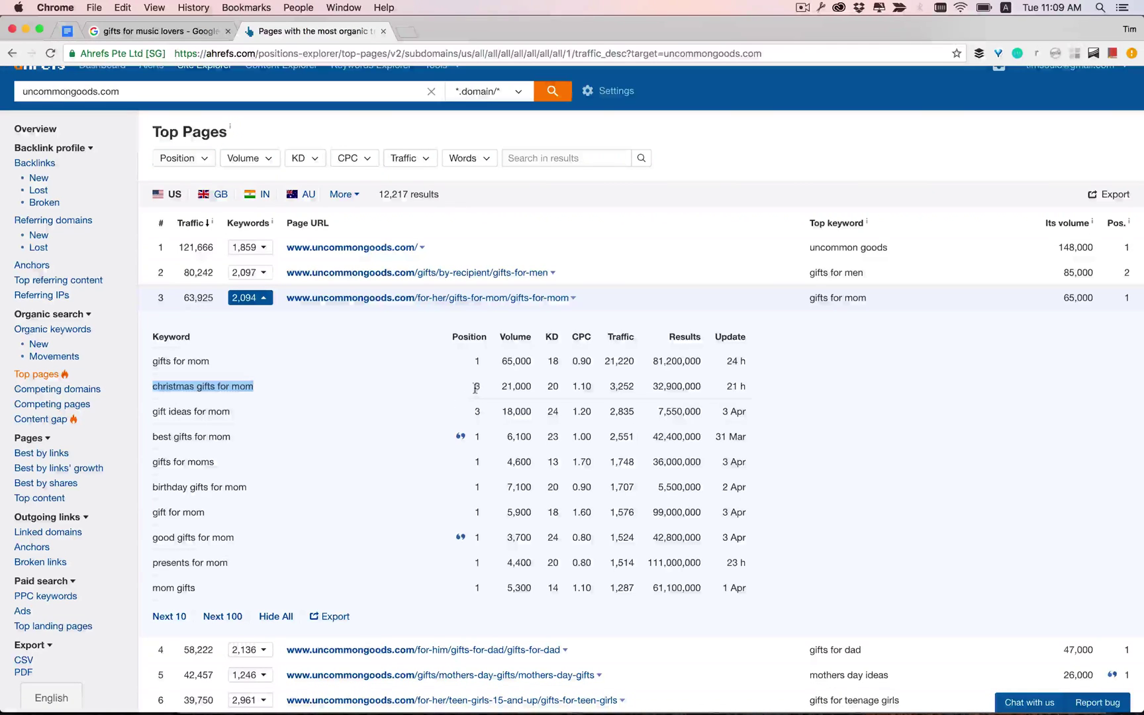
left_click_drag(473, 387, 483, 389)
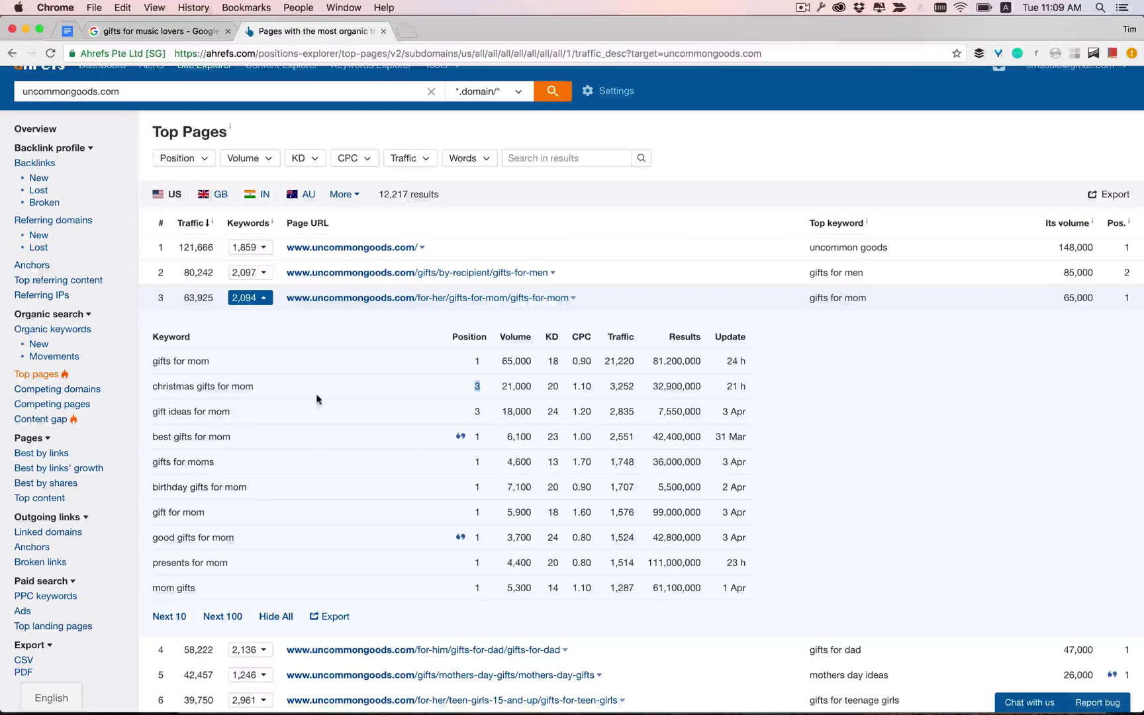
left_click(263, 300)
scroll(539, 225, "up", 1)
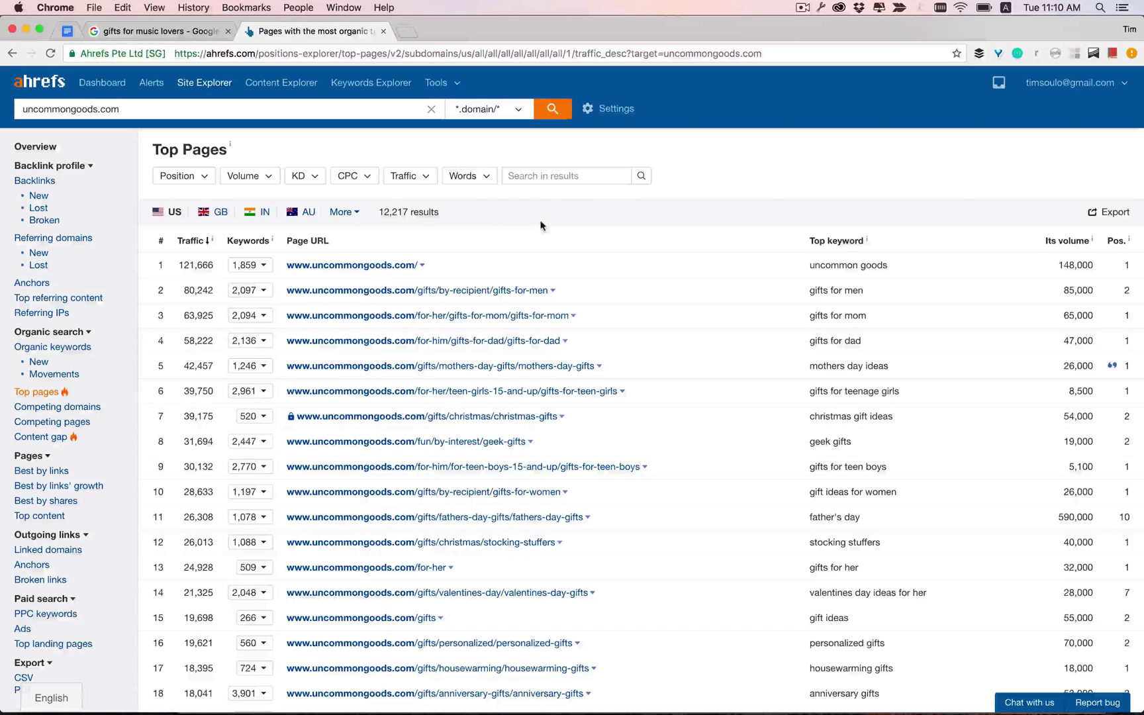
left_click(541, 177)
type("music")
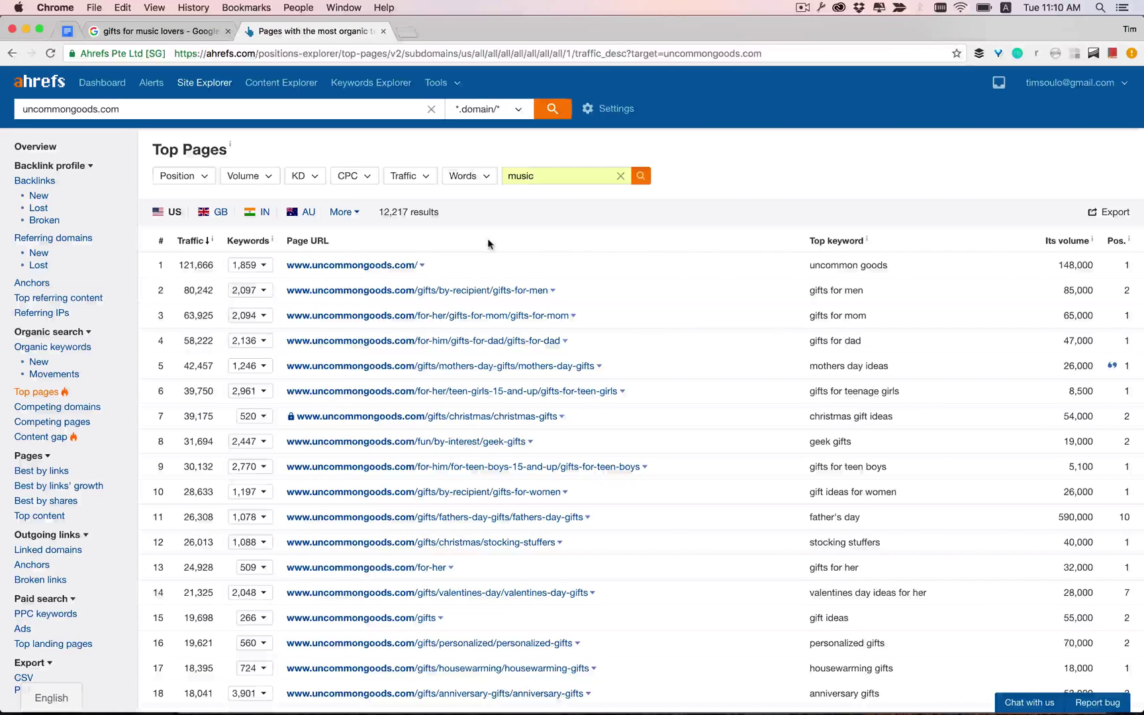
key("Return")
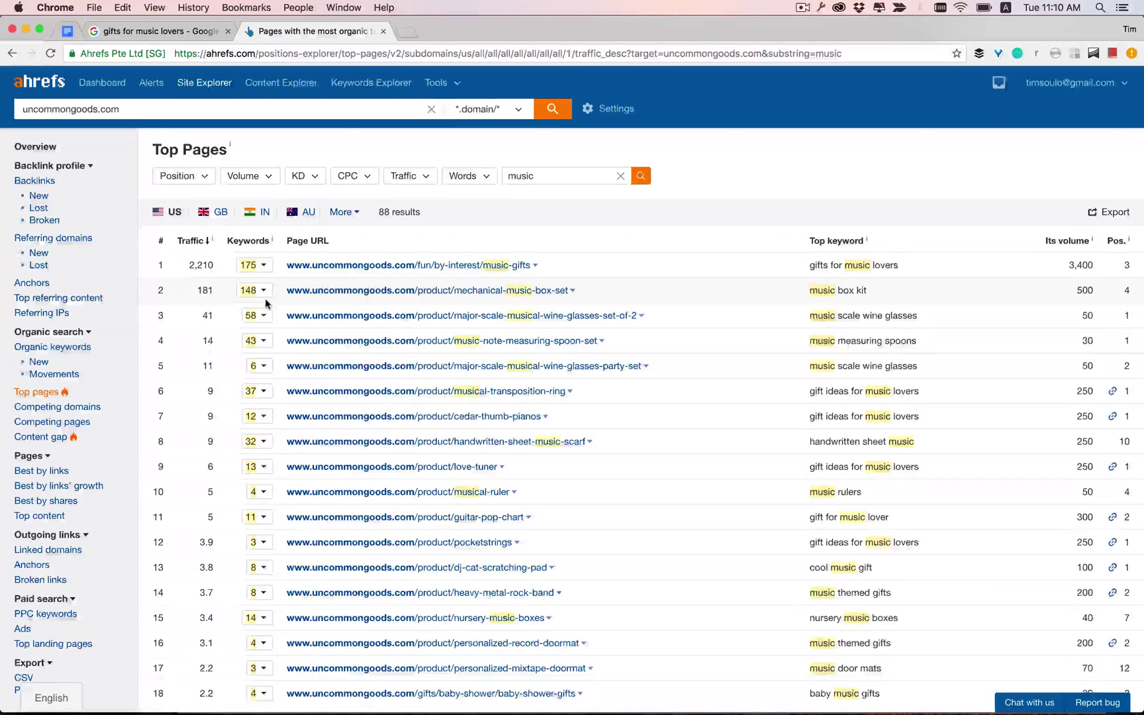
scroll(264, 298, "down", 2)
scroll(260, 356, "up", 1)
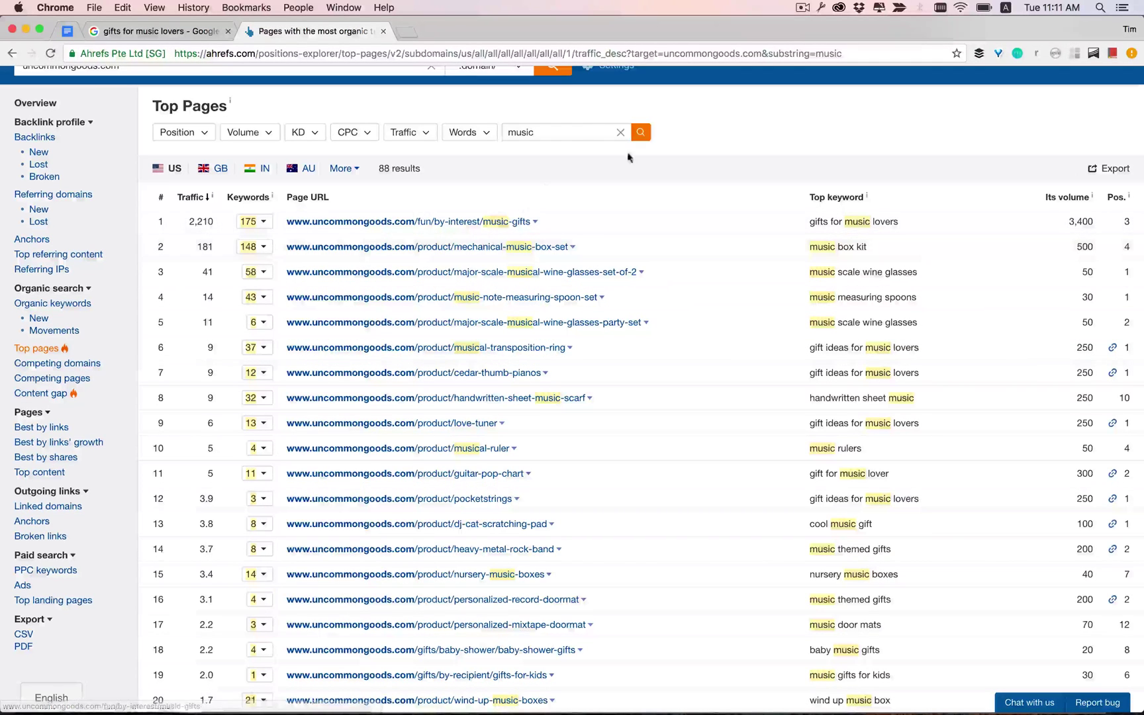
left_click(621, 132)
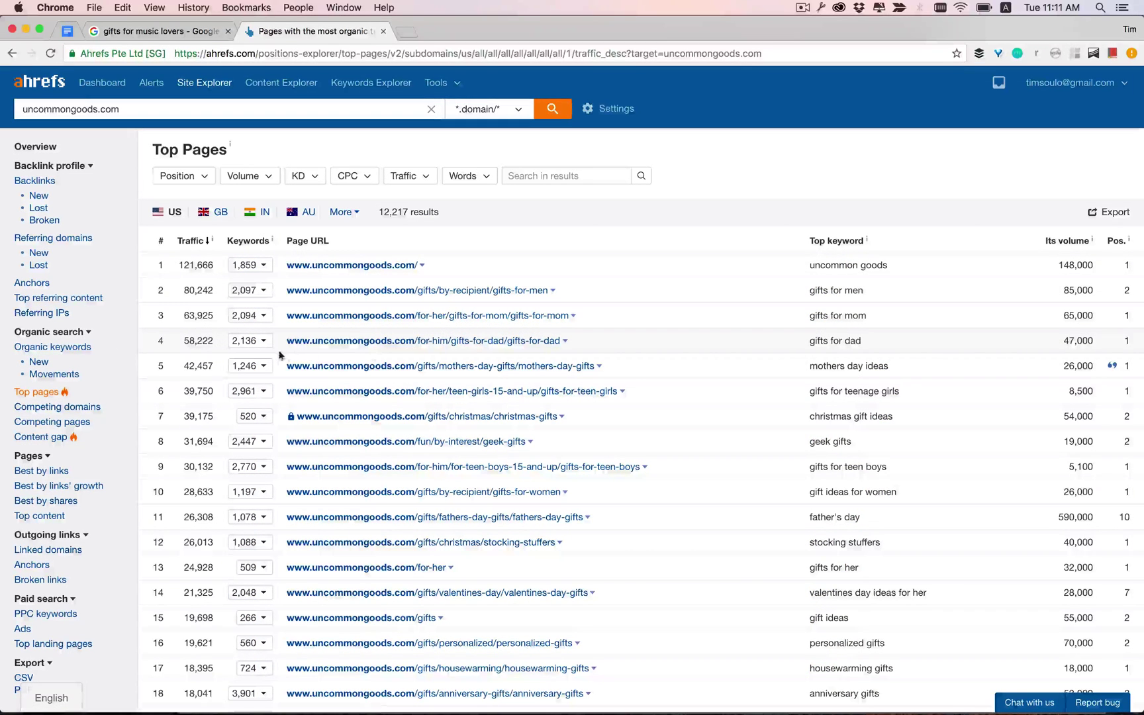
left_click(262, 341)
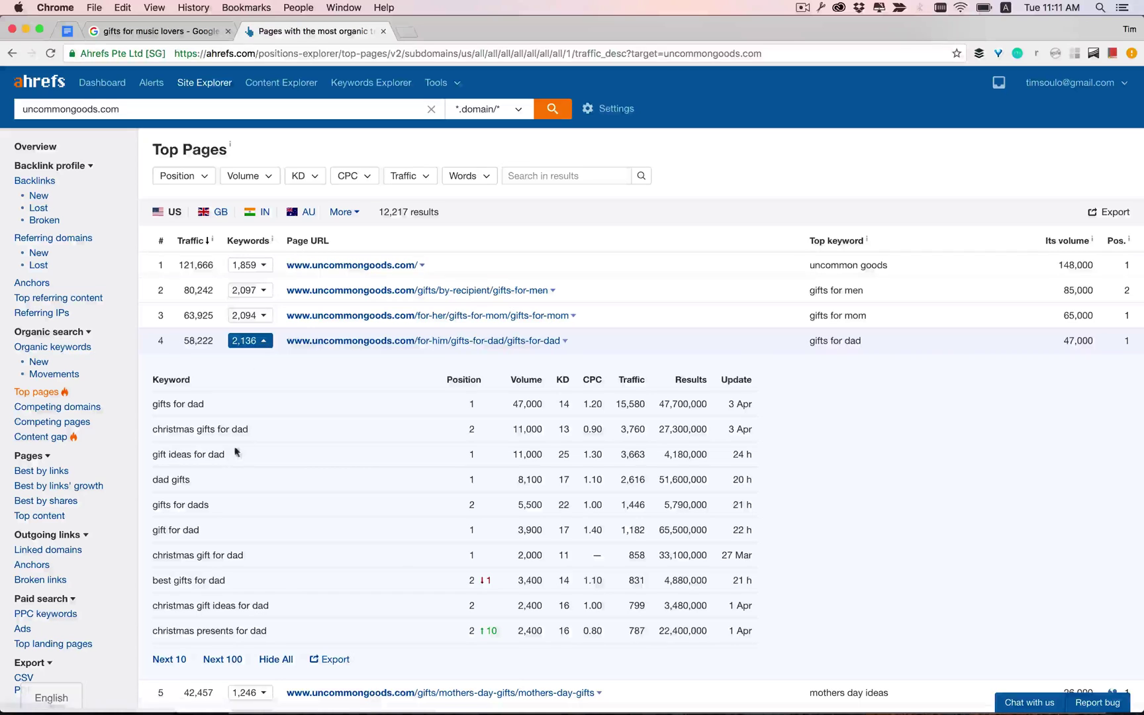
left_click(264, 343)
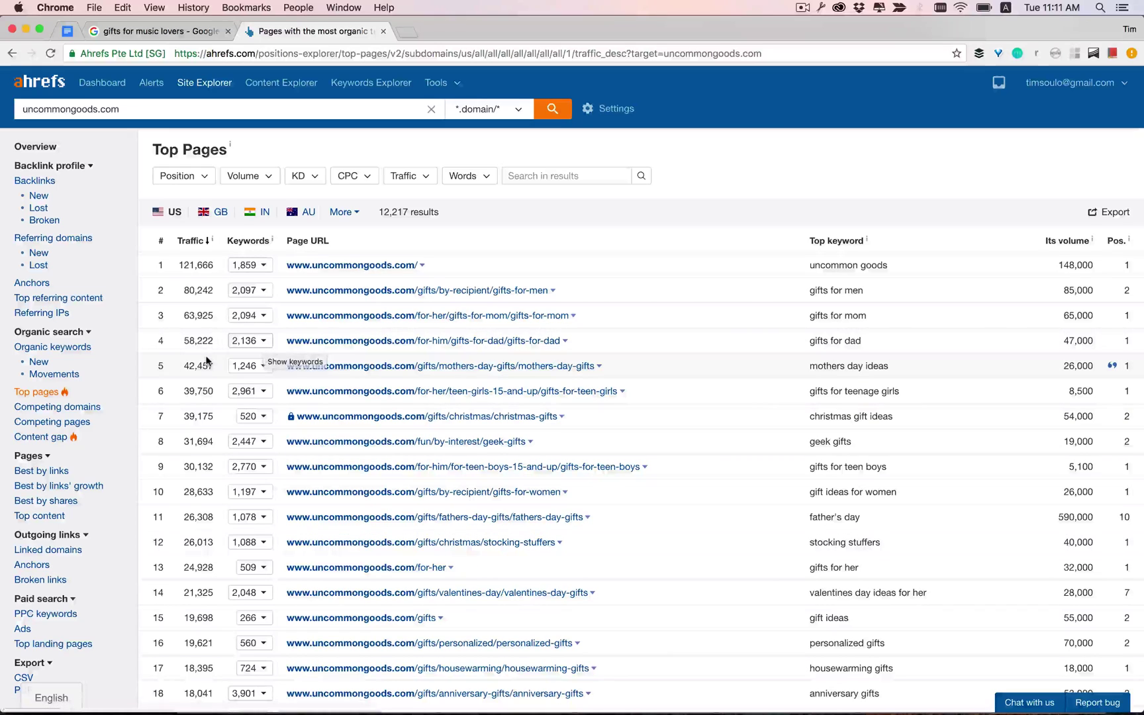
Step: Open uncommongoods.com's Competing Domains report, led by etsy.com
left_click(92, 408)
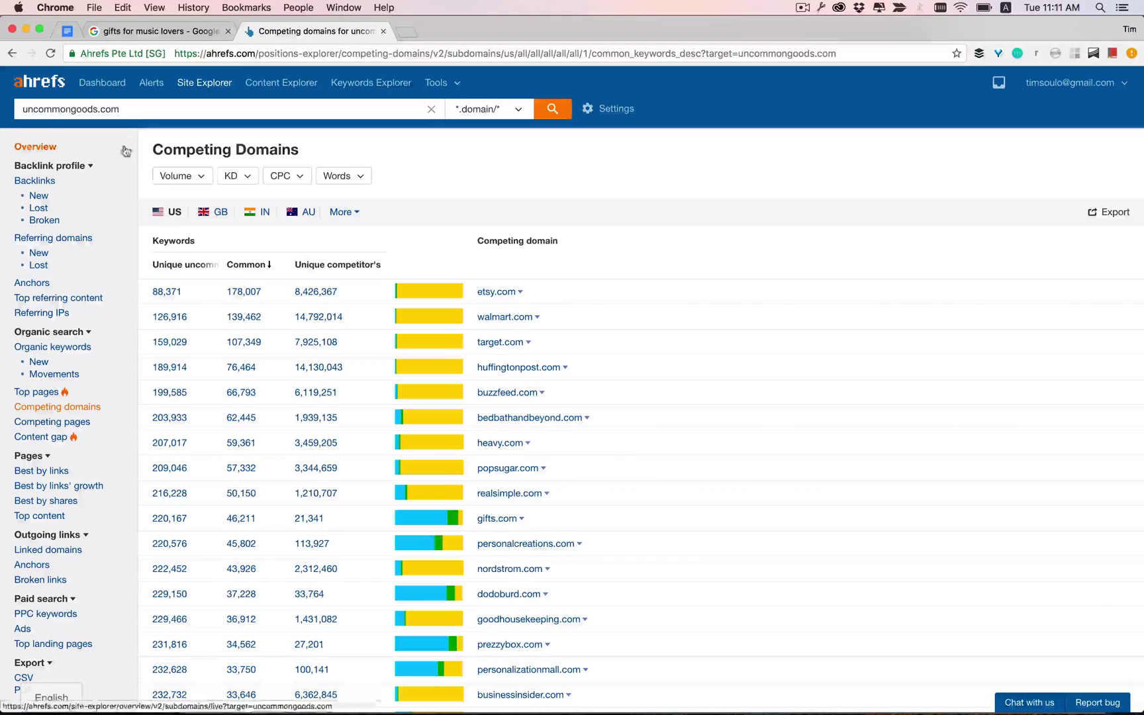
triple_click(120, 109)
left_click(444, 180)
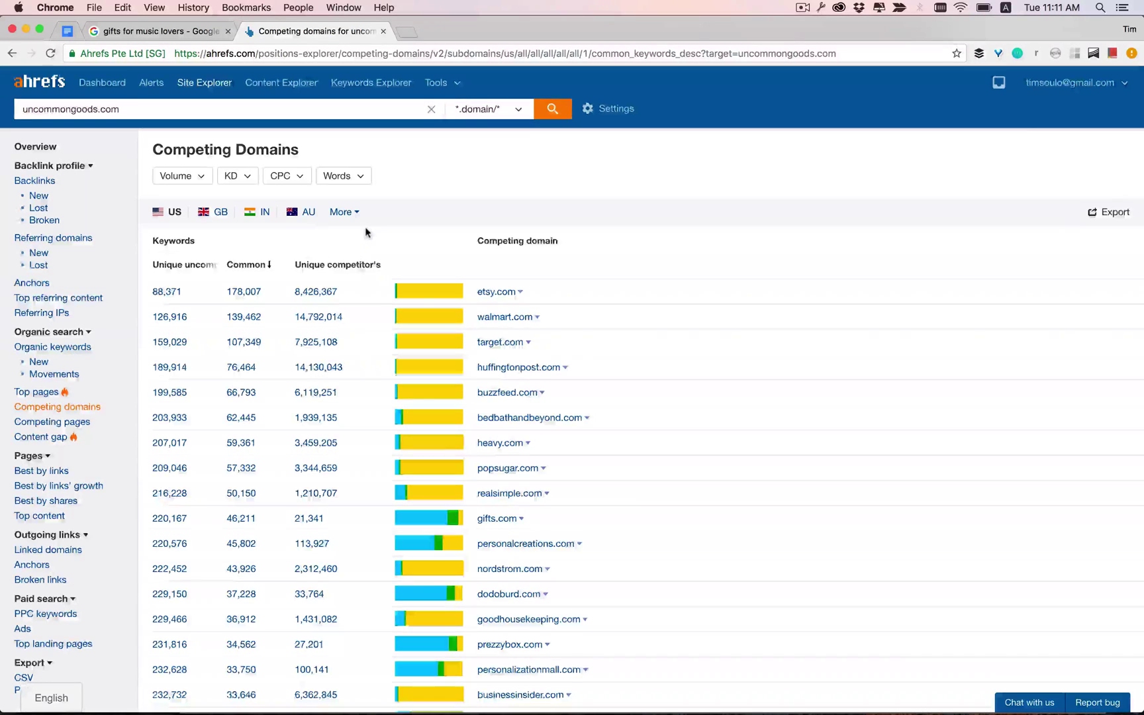
Step: Open competitor dodoburd.com in a new browser tab
scroll(367, 232, "down", 2)
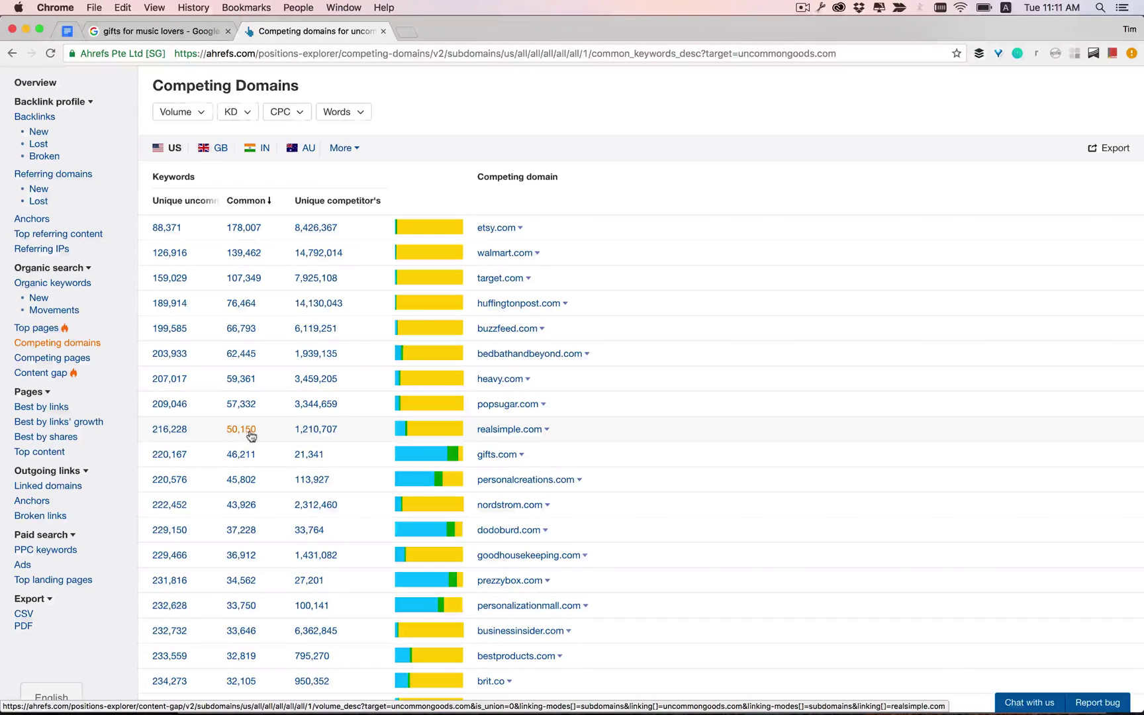
scroll(461, 454, "up", 2)
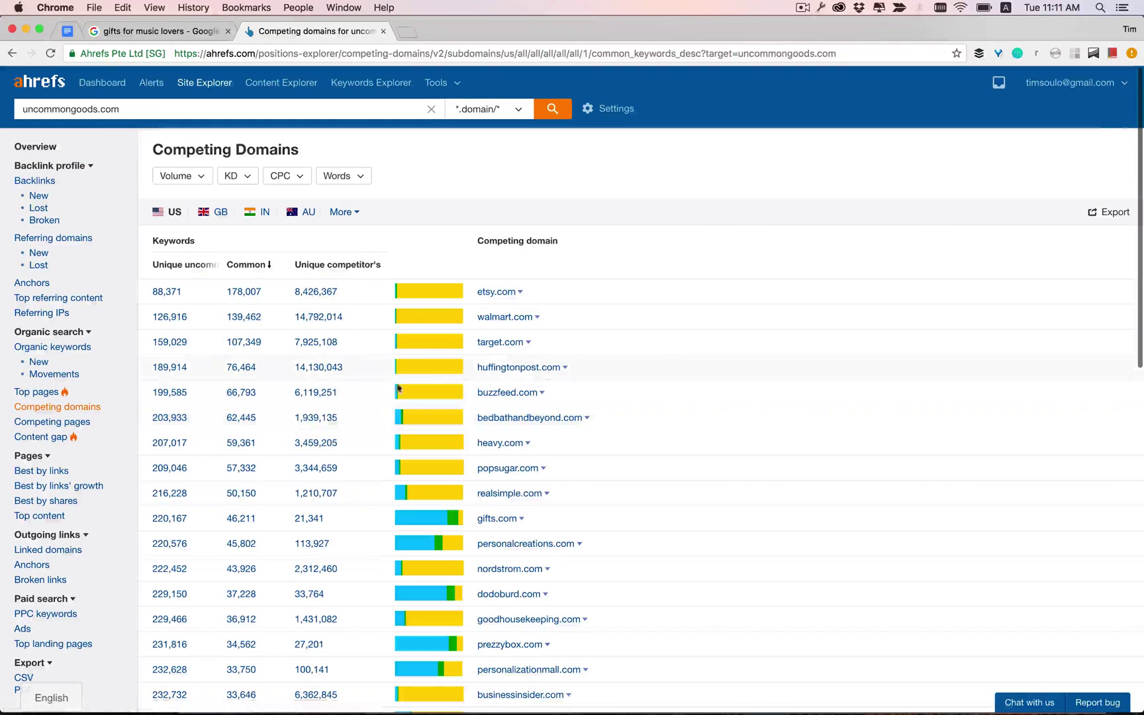
scroll(394, 248, "down", 5)
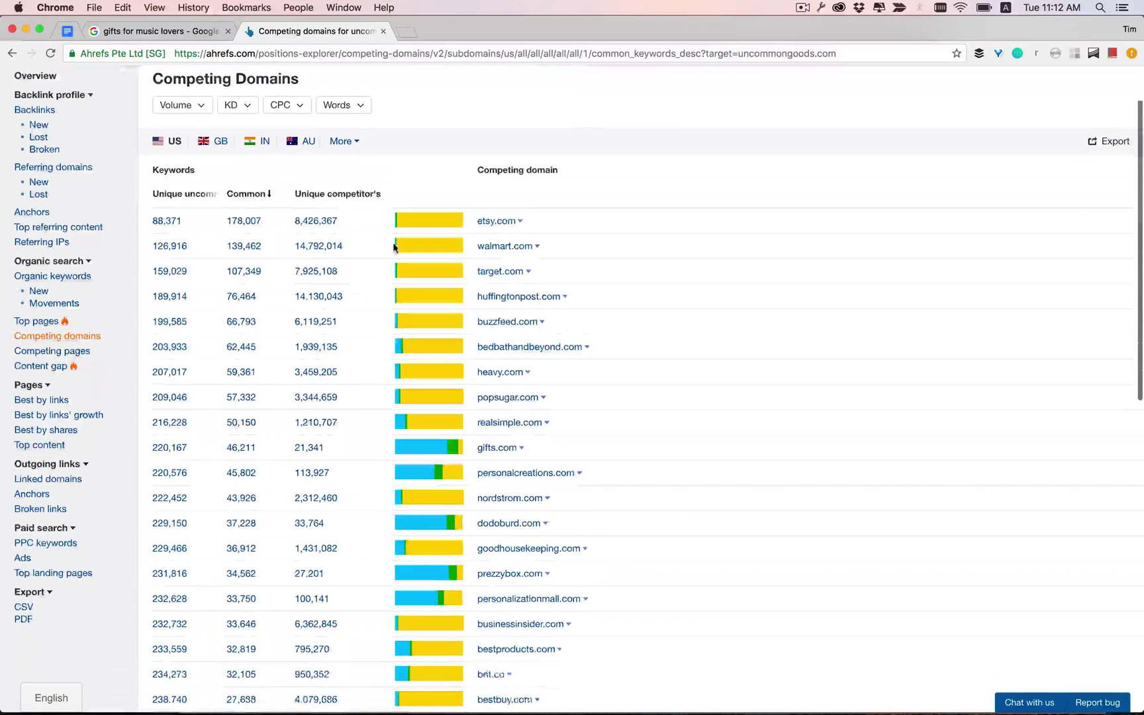
right_click(500, 417)
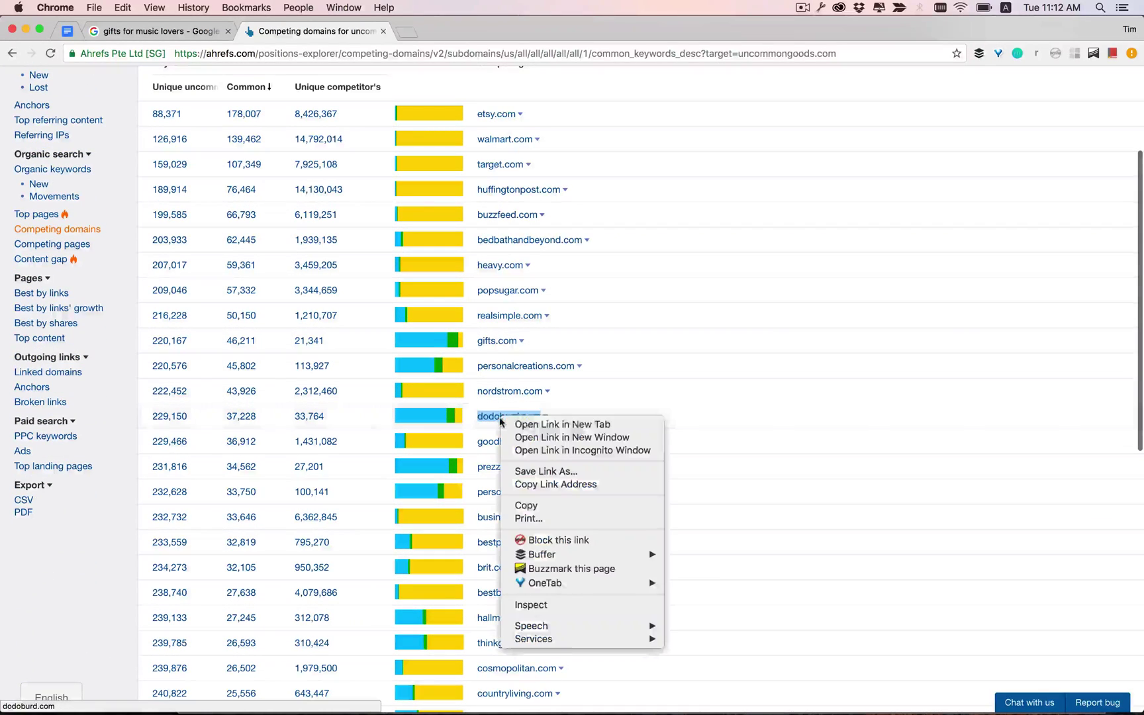
left_click(524, 424)
scroll(380, 369, "down", 2)
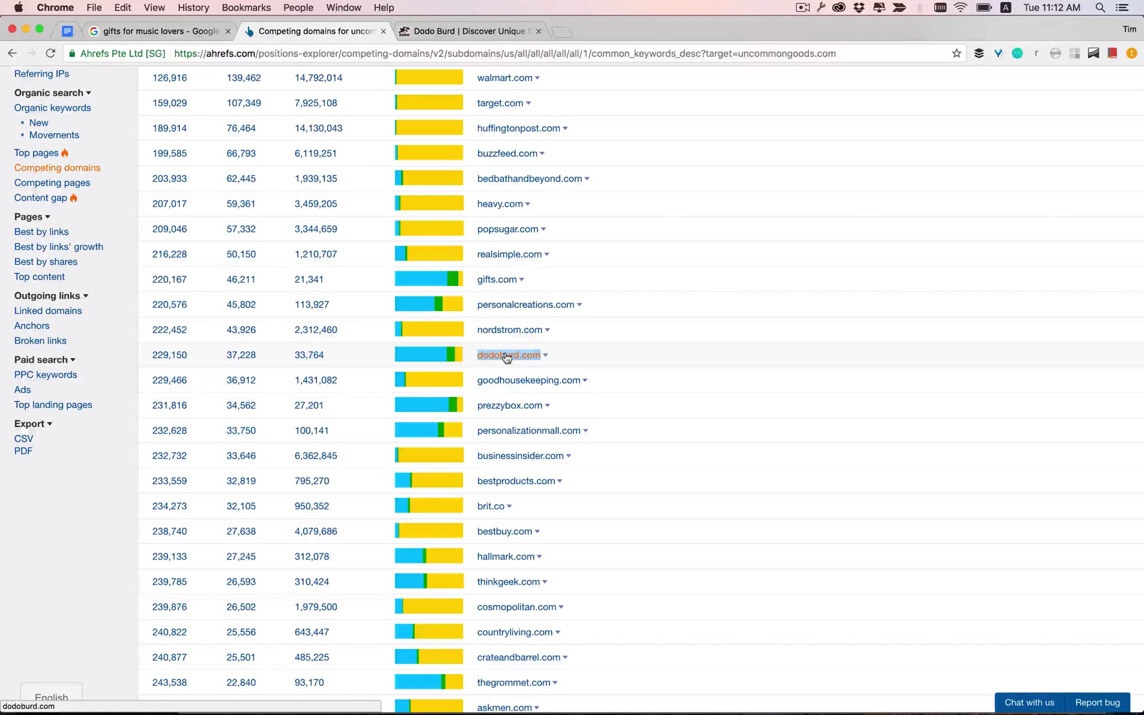
Step: Browse Dodo Burd's '50 Coolest Gifts for Guys Under $50' list, then return to Ahrefs
left_click(452, 31)
scroll(389, 250, "down", 5)
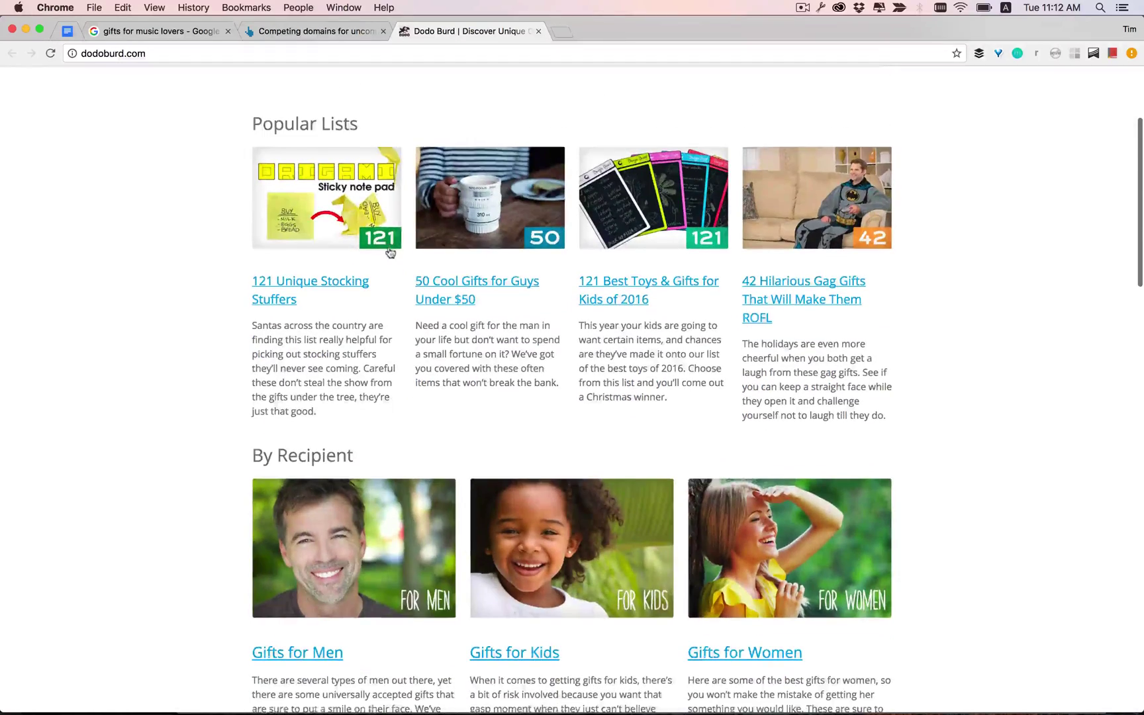
scroll(390, 251, "up", 5)
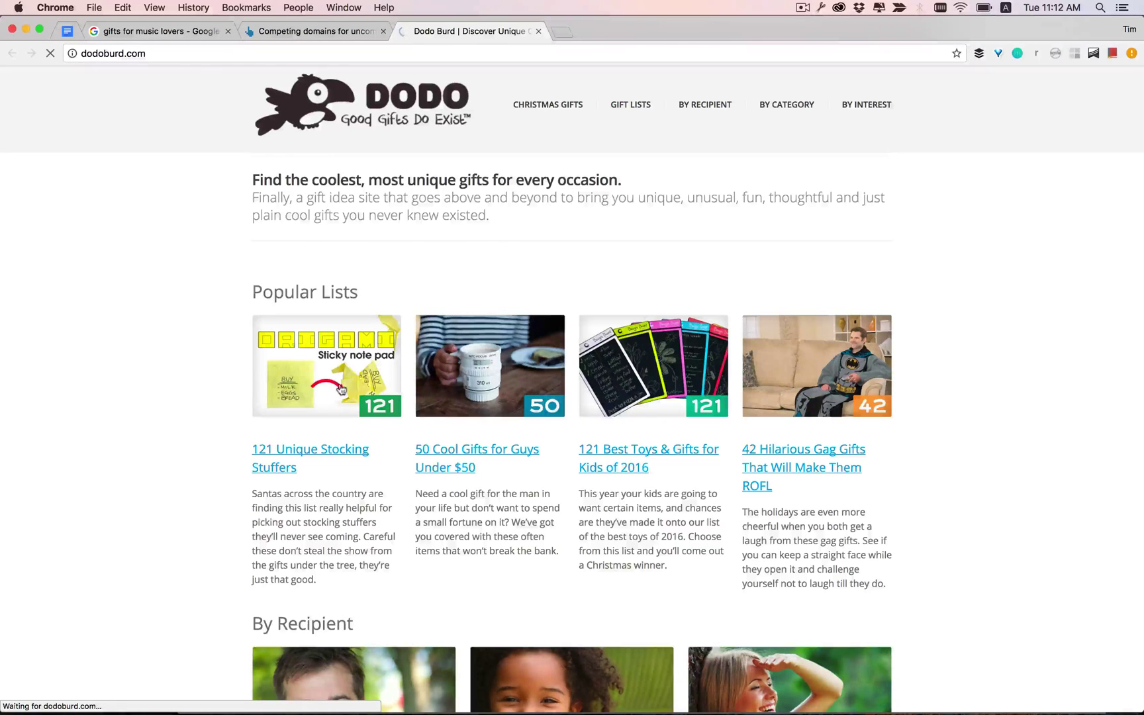
left_click(455, 319)
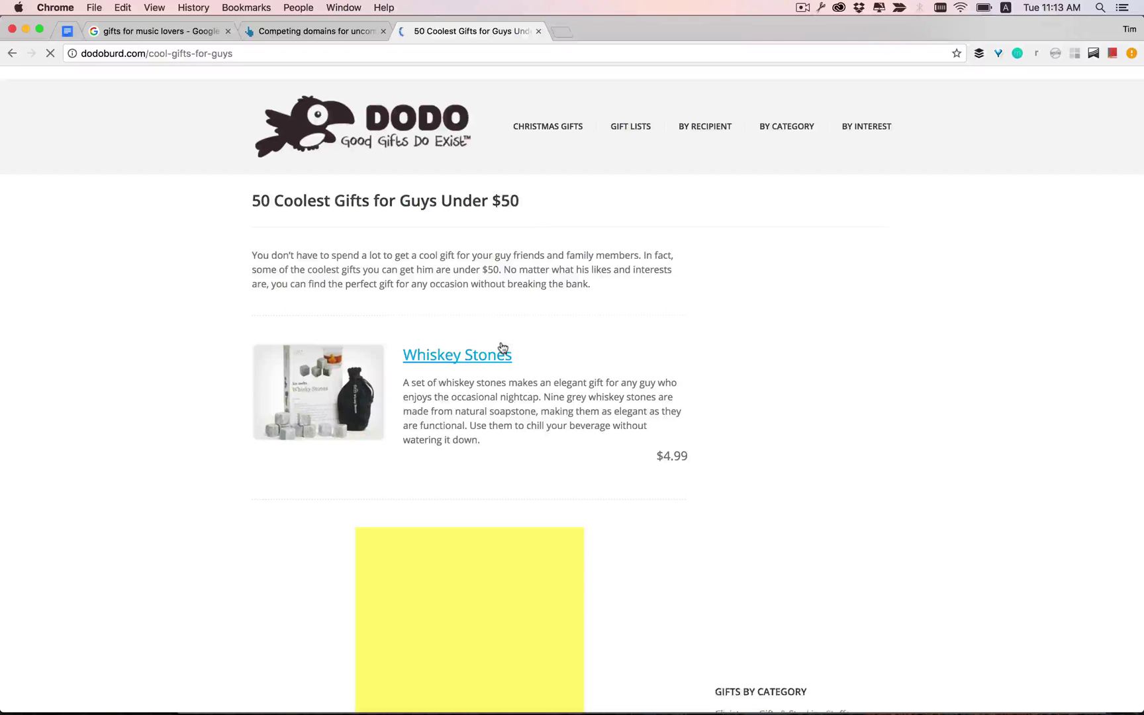
scroll(557, 309, "down", 5)
scroll(557, 309, "up", 3)
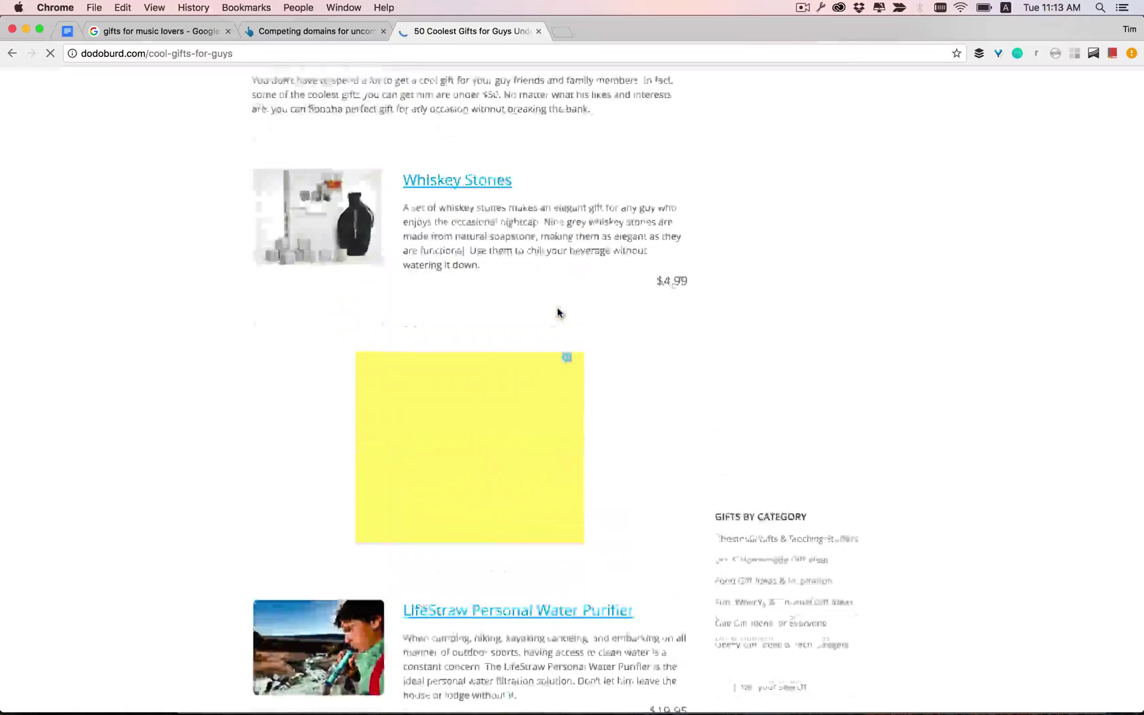
scroll(557, 312, "up", 2)
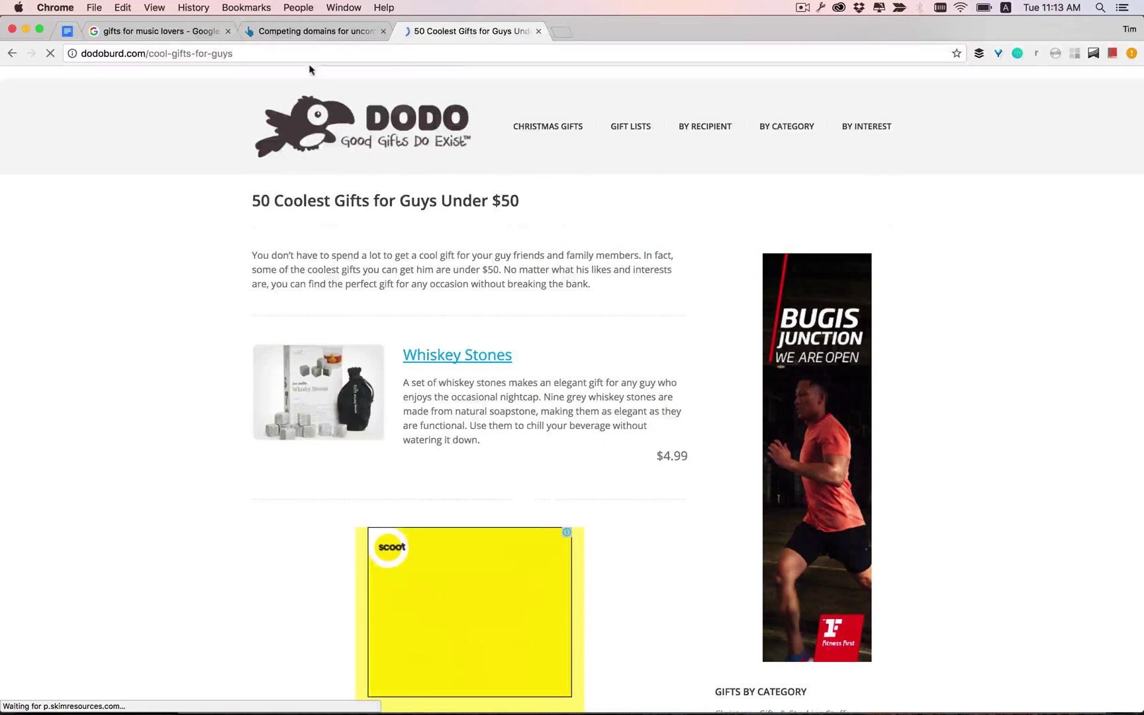
left_click(312, 31)
Step: Check dodoburd.com's Overview and its Organic keywords report
left_click(547, 356)
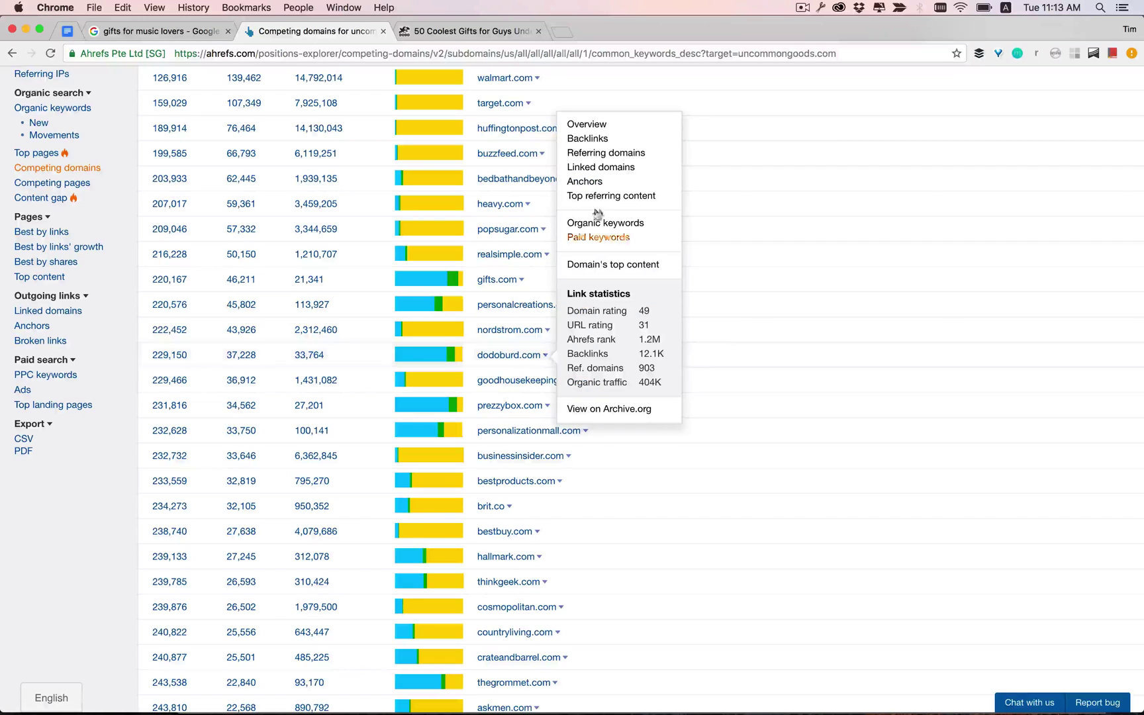
left_click(585, 121)
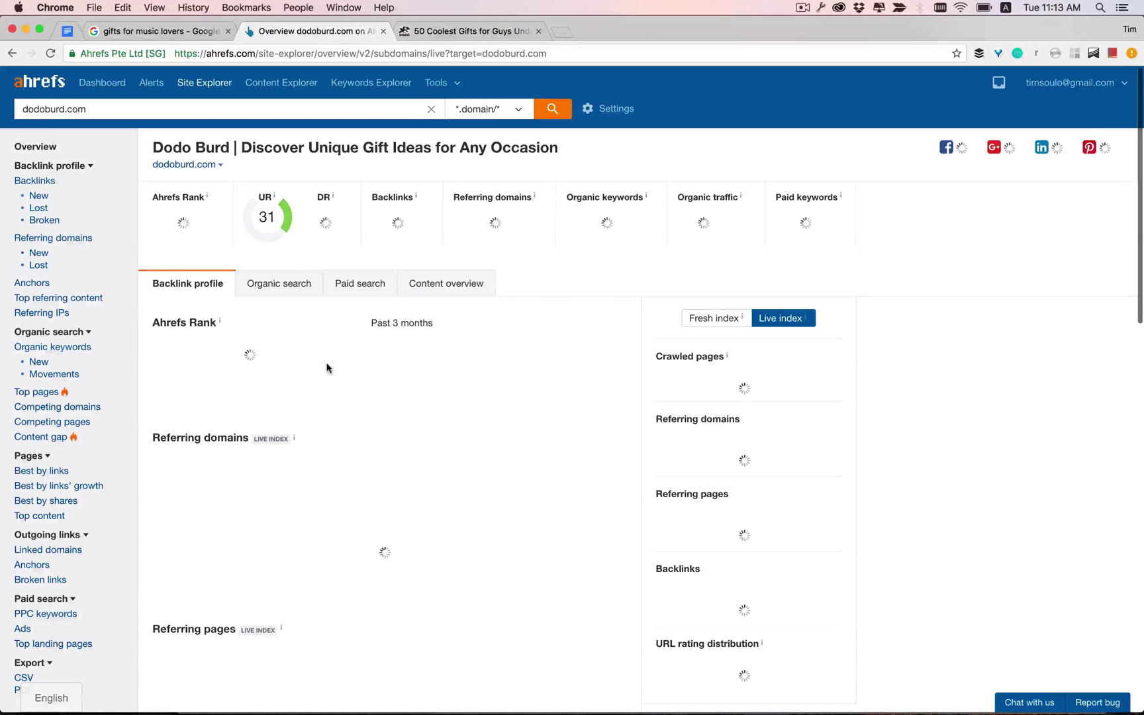
left_click(64, 355)
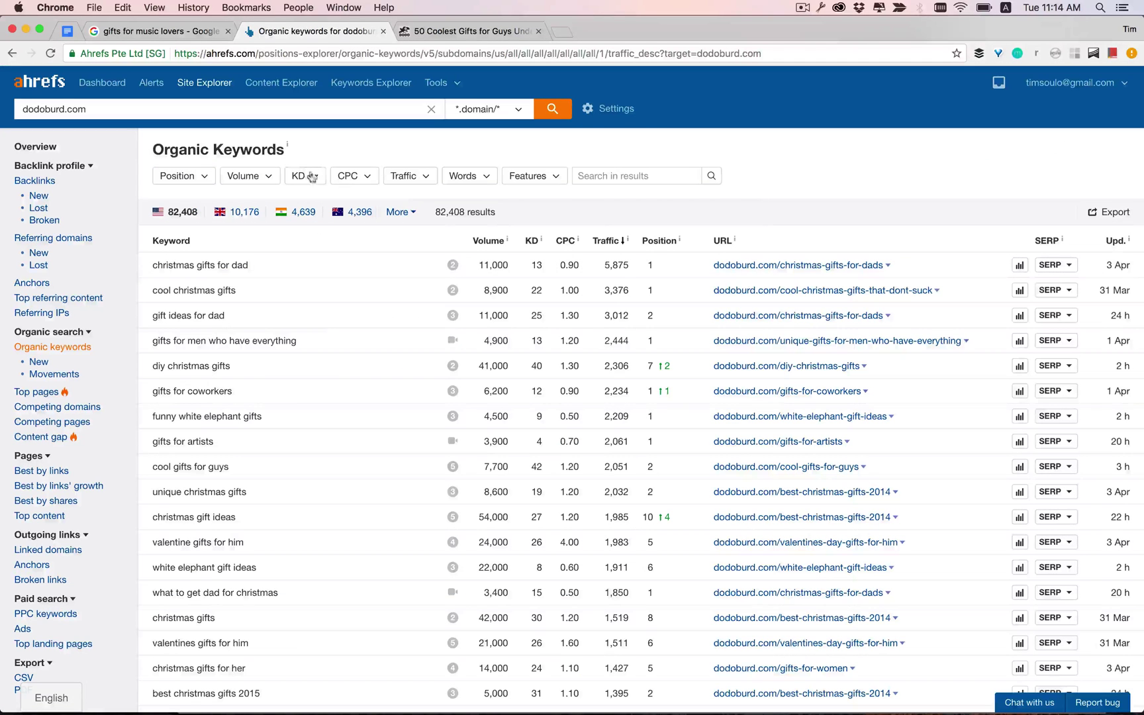
Step: Open dodoburd.com's Top Pages and briefly expand the gifts-for-women page's keywords
left_click(37, 391)
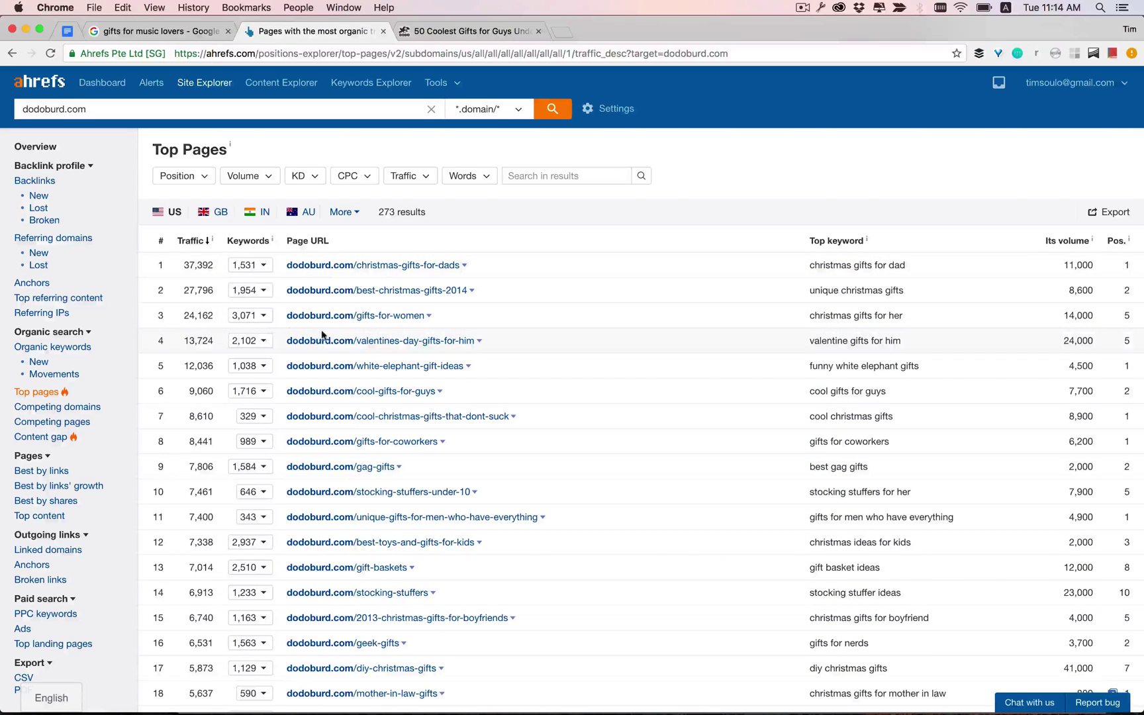
left_click(261, 316)
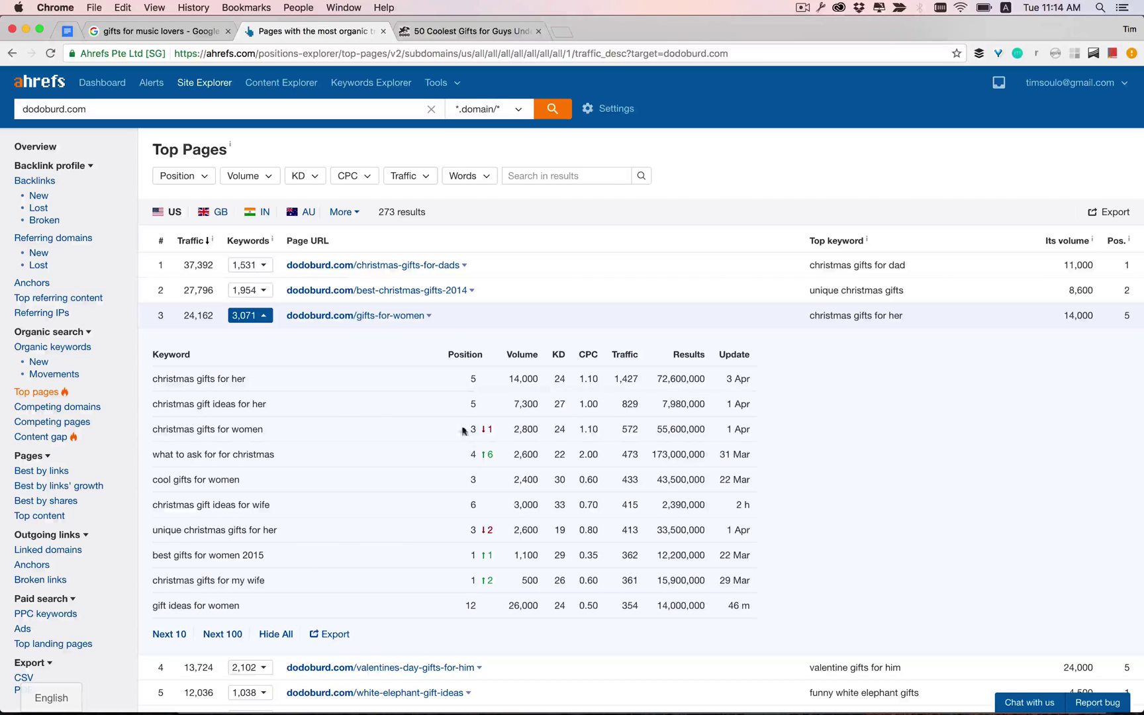
left_click(264, 317)
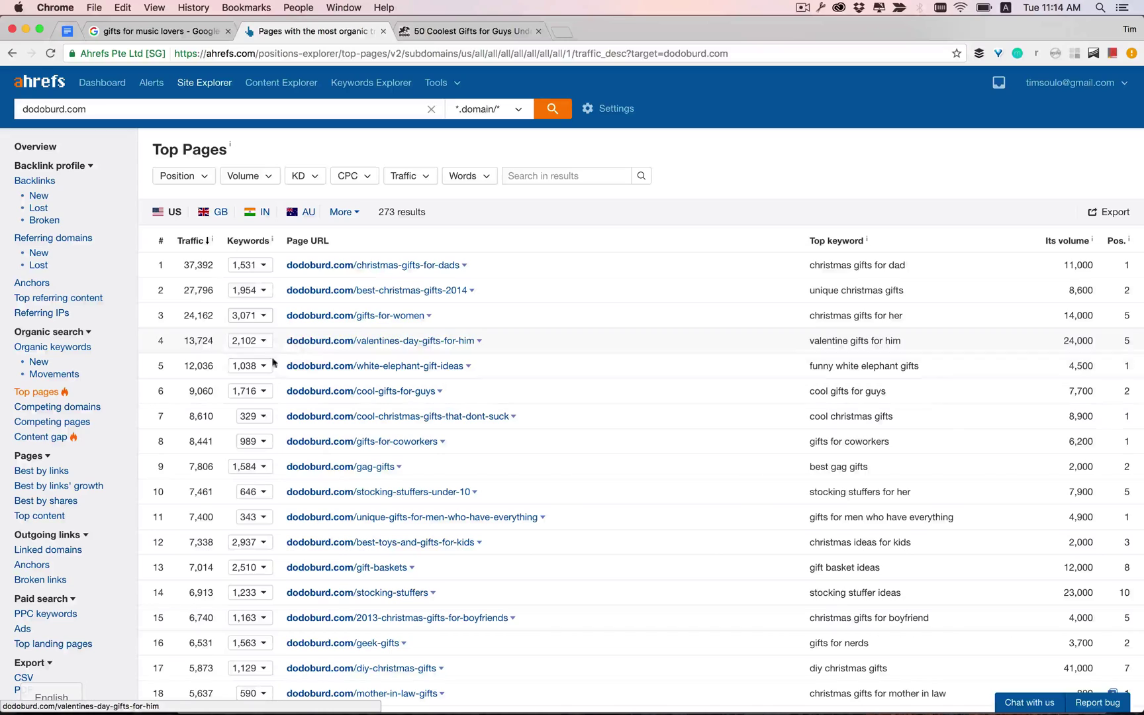
Step: Open dodoburd.com's Competing Domains and bring up thisiswhyimbroke.com's link options
left_click(91, 406)
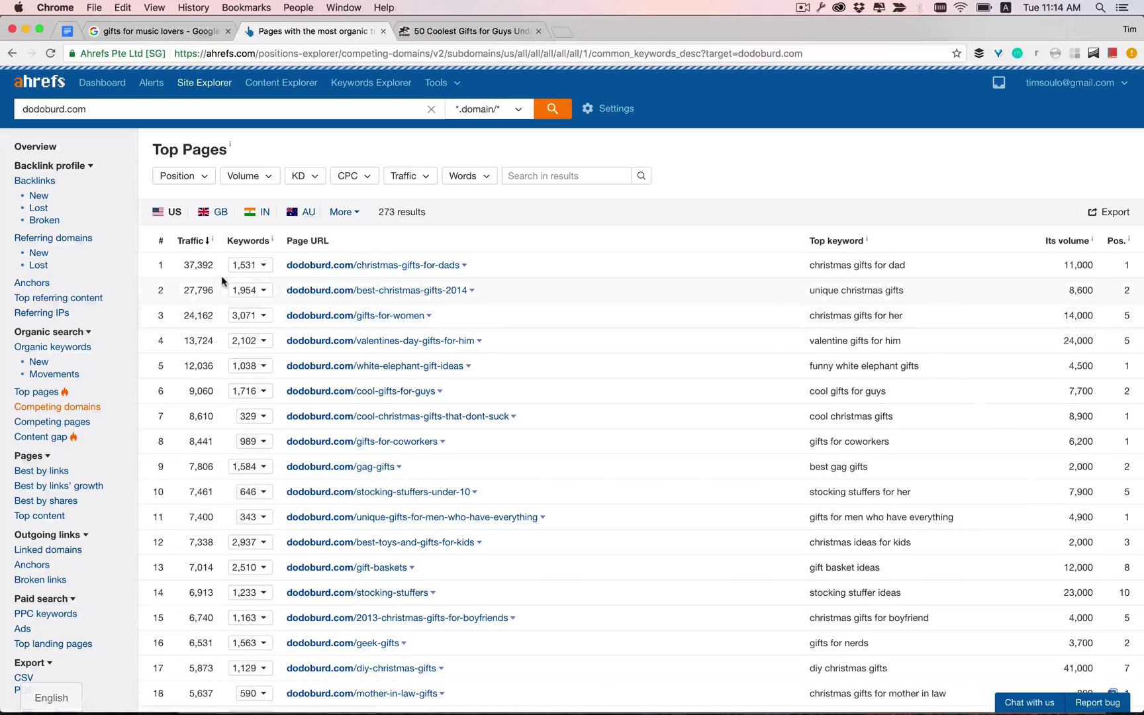
scroll(319, 312, "down", 5)
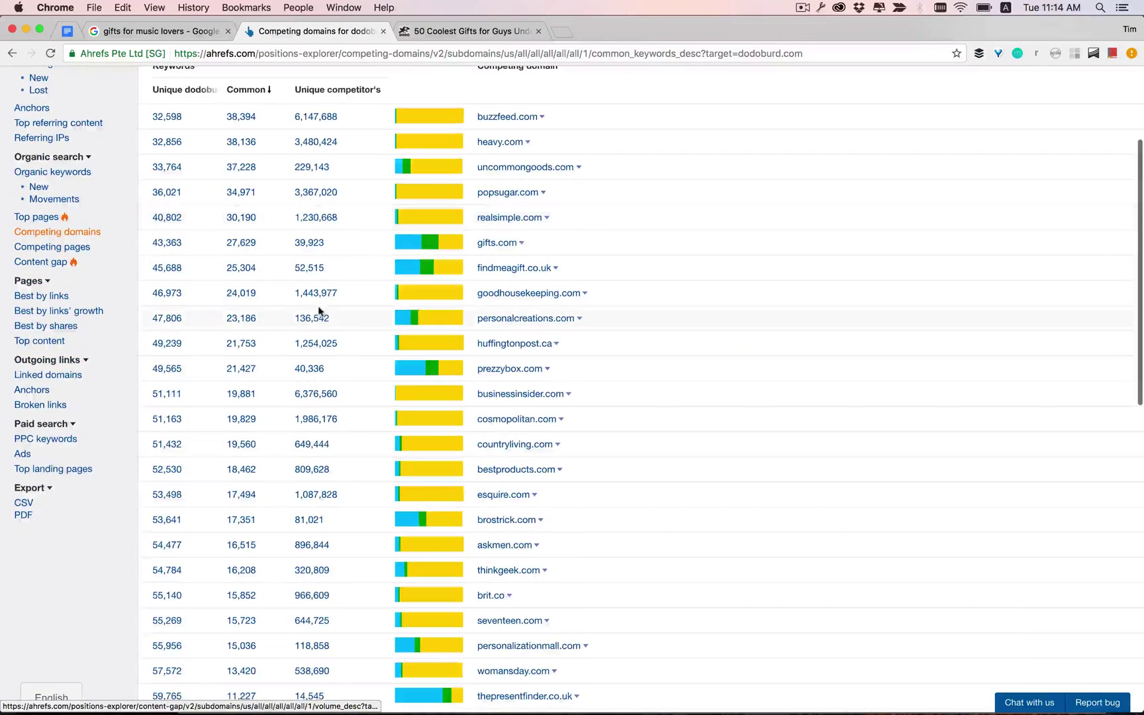
scroll(320, 311, "down", 3)
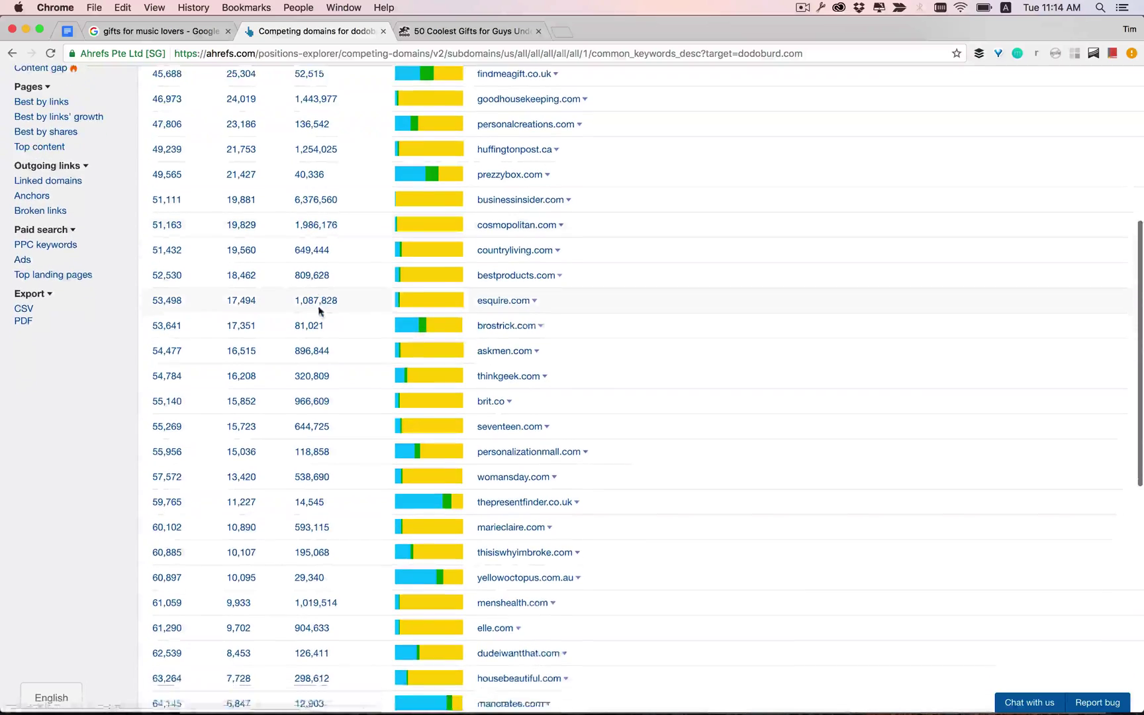
scroll(318, 311, "down", 1)
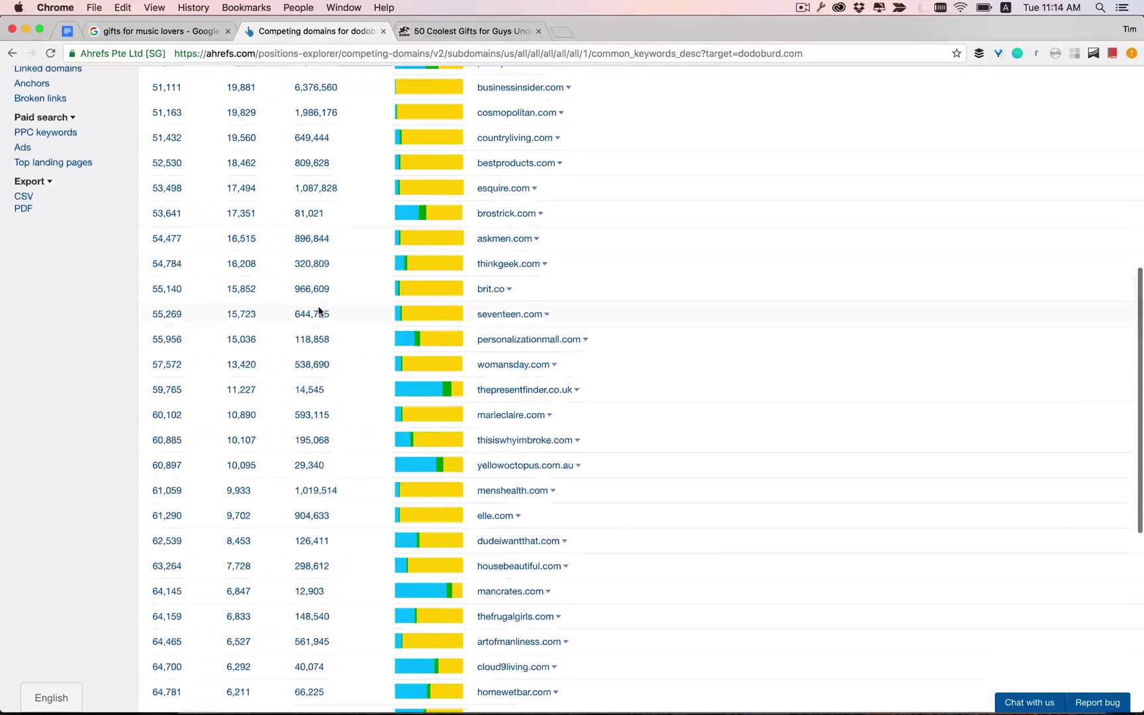
right_click(512, 441)
Step: Open thisiswhyimbroke.com, preview the Laser Star Projector's $13.20 Amazon listing, then close it
left_click(549, 447)
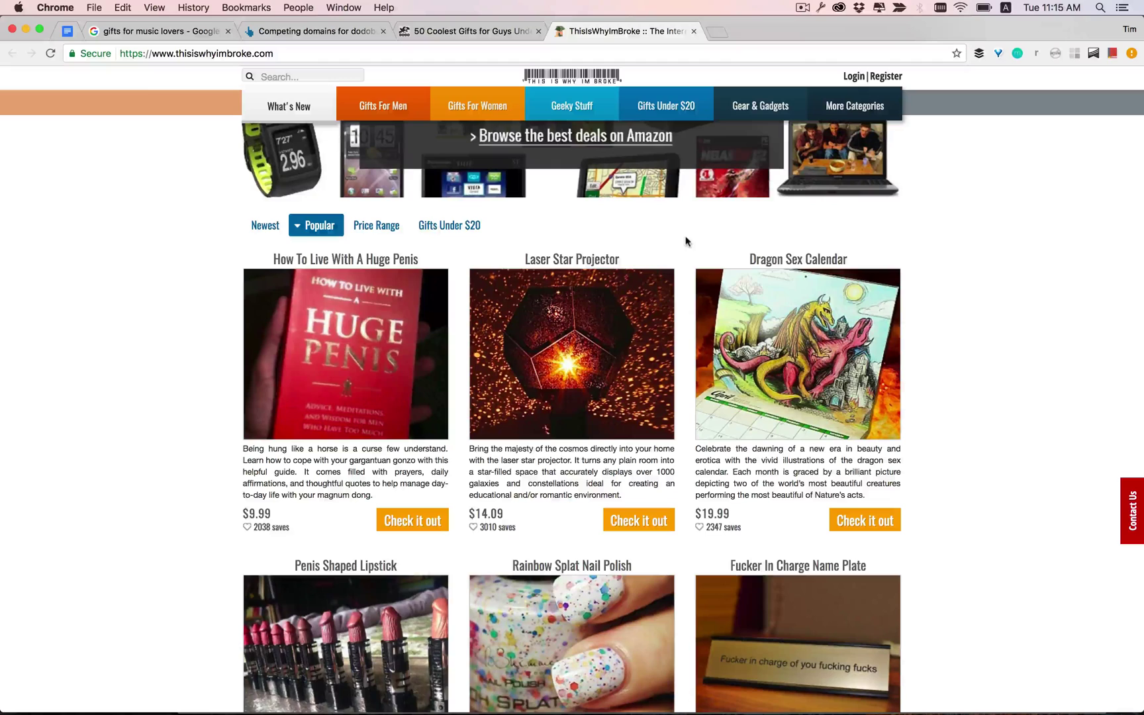
left_click(557, 351)
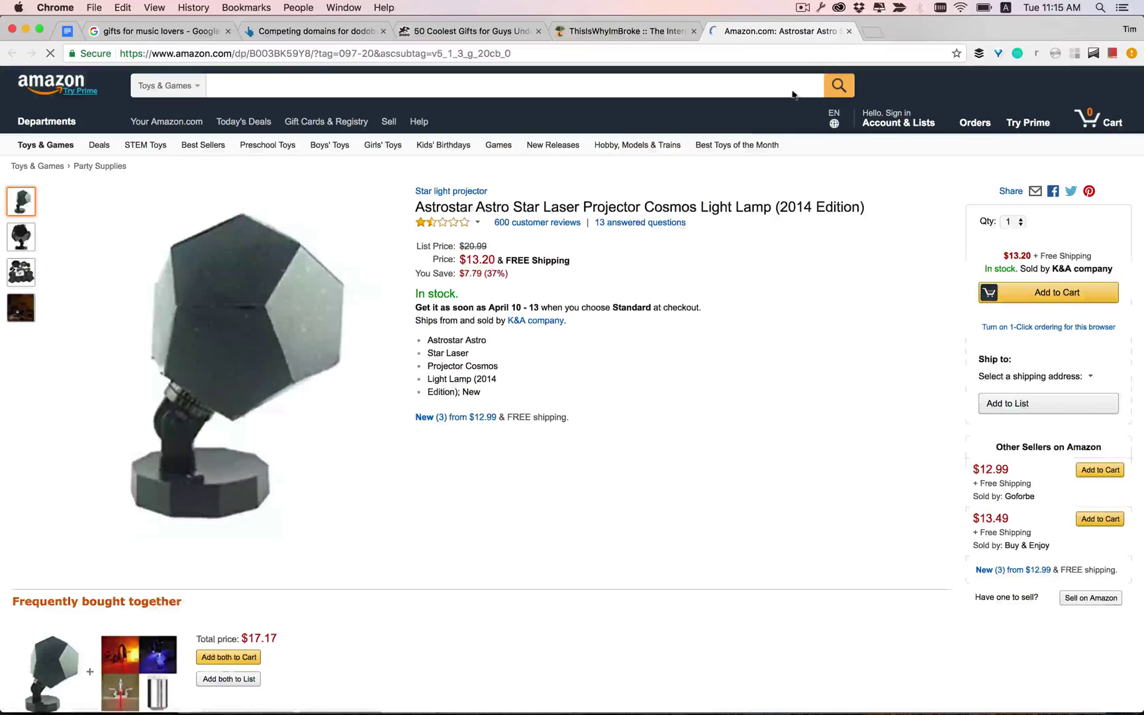
key("super+w")
scroll(596, 265, "up", 1)
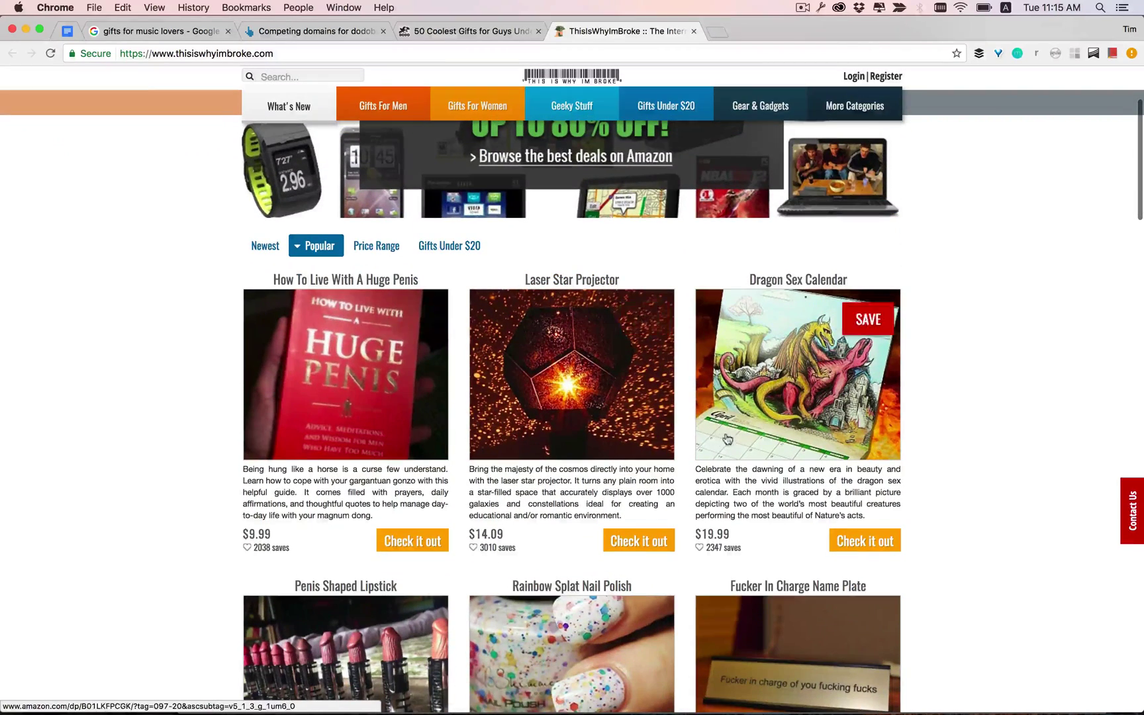
scroll(728, 417, "down", 3)
scroll(727, 434, "down", 3)
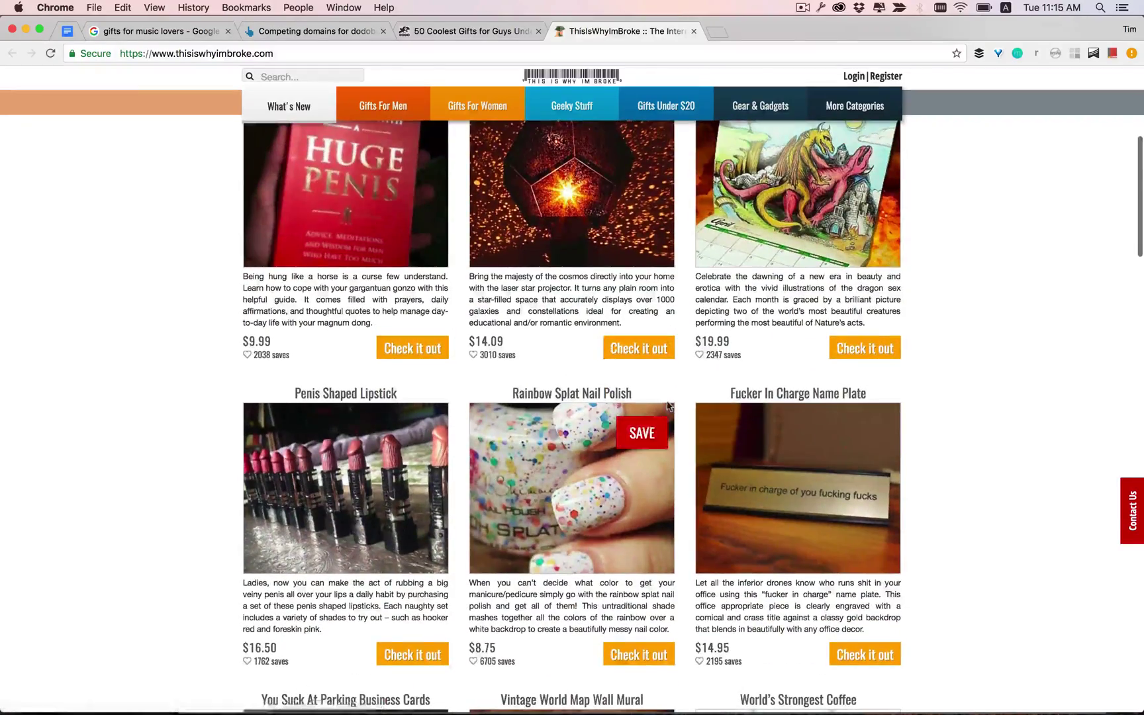
scroll(662, 404, "up", 10)
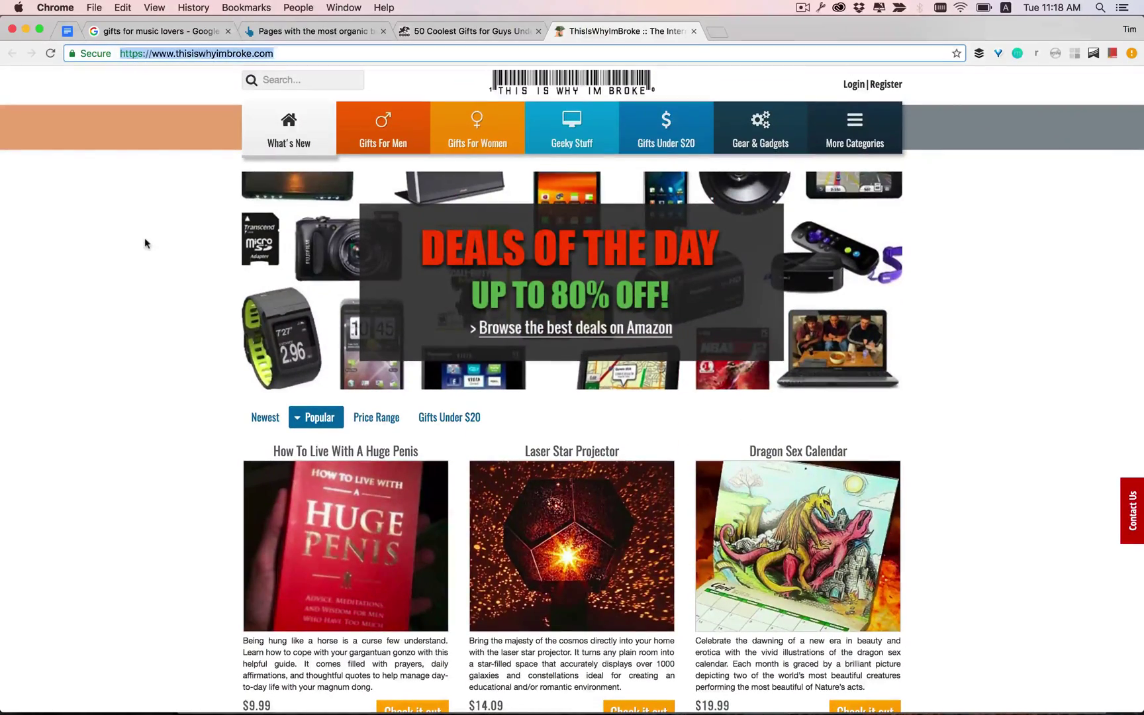
Step: Return to the Google results and select the 'gifts for music lovers' query
left_click(165, 32)
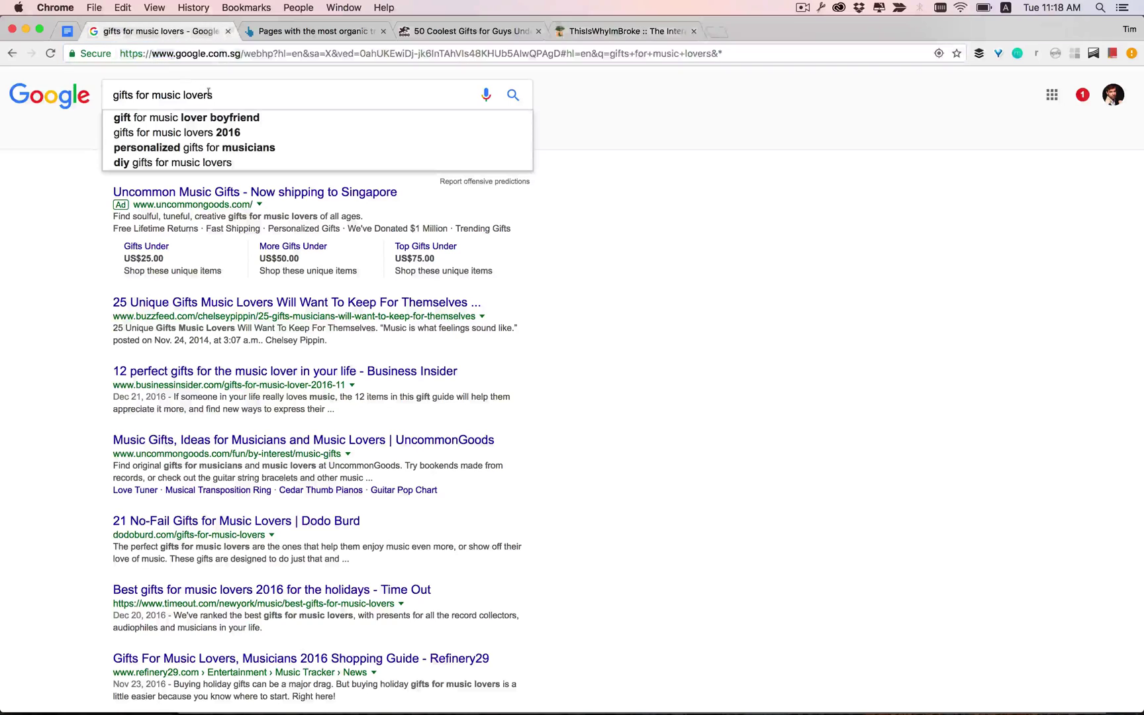
left_click_drag(213, 95, 113, 96)
left_click(76, 222)
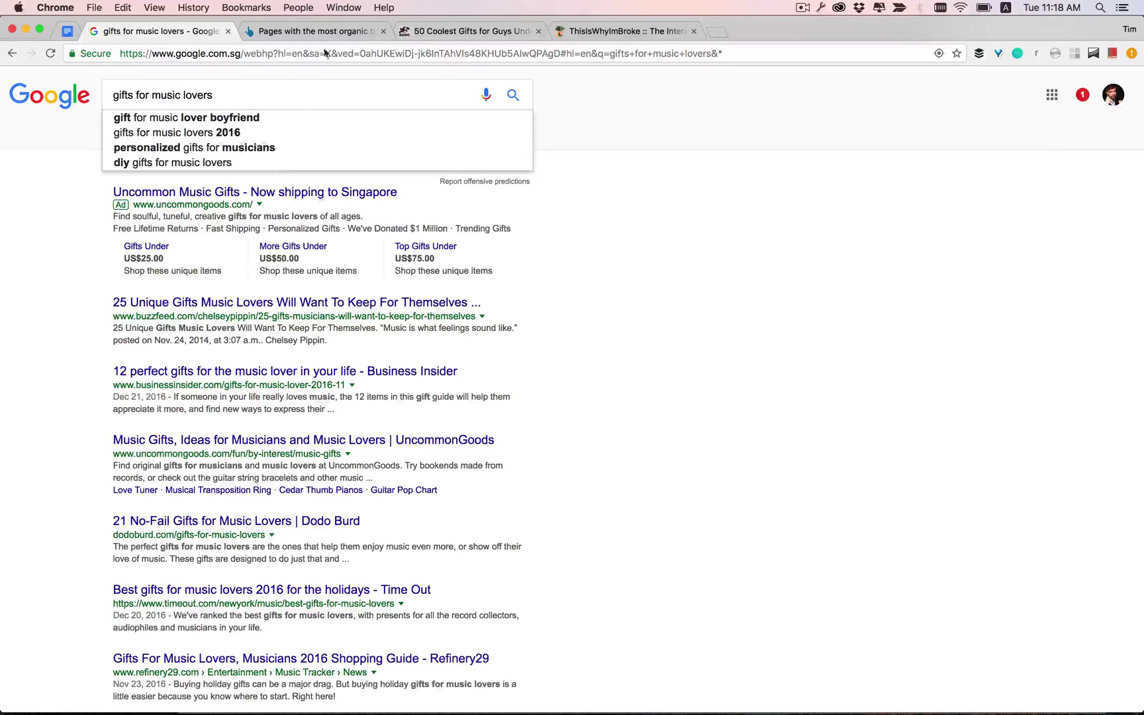
Step: Check the Ahrefs Top Pages, Dodo Burd and thisiswhyimbroke.com tabs in turn
left_click(335, 33)
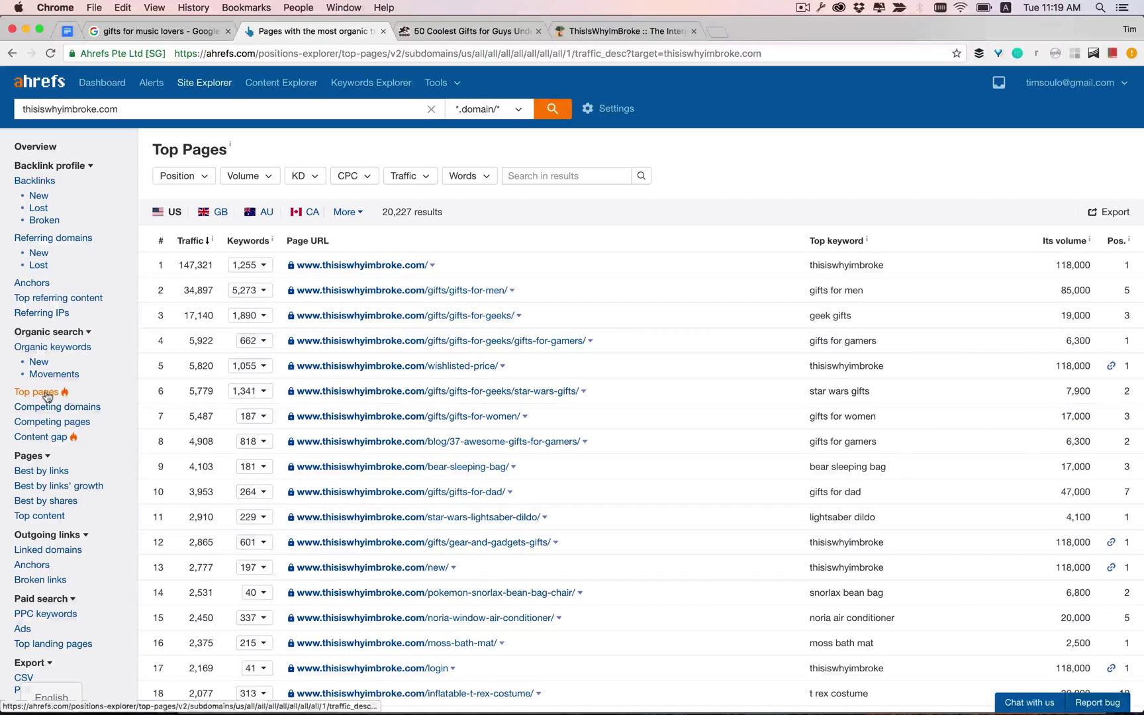
left_click(501, 33)
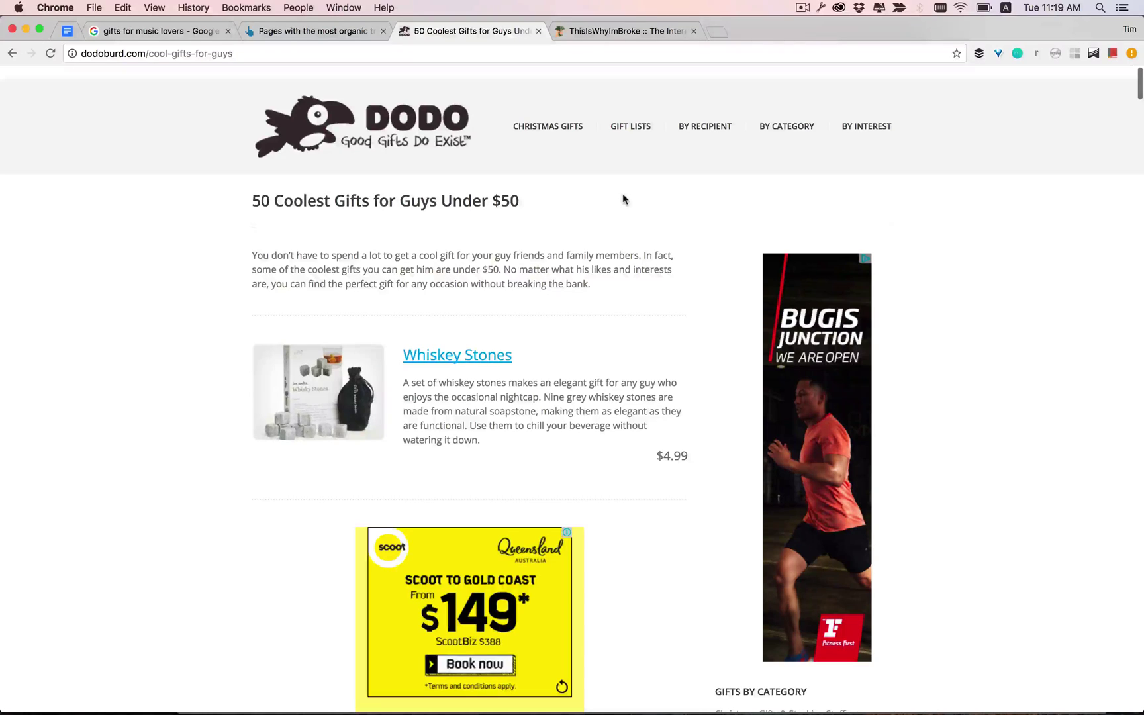
left_click(602, 31)
scroll(538, 274, "down", 5)
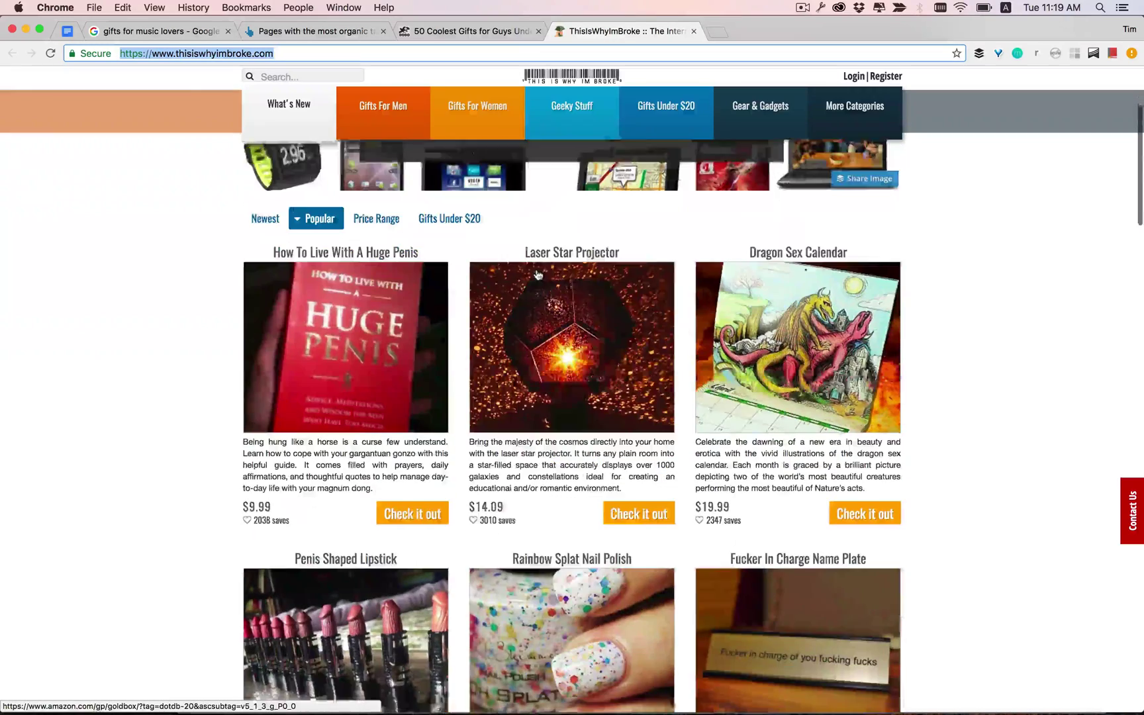
scroll(538, 274, "up", 5)
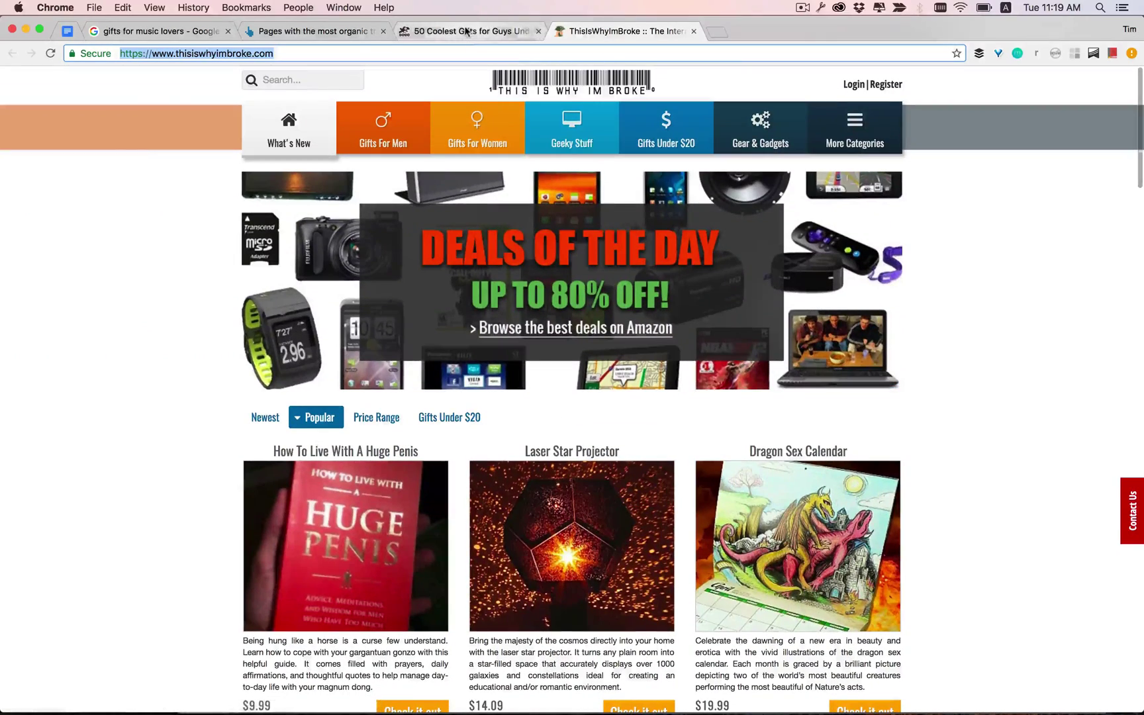
Step: Review thisiswhyimbroke.com's competing domains and glance at the dodoburd.com gift list page
left_click(340, 30)
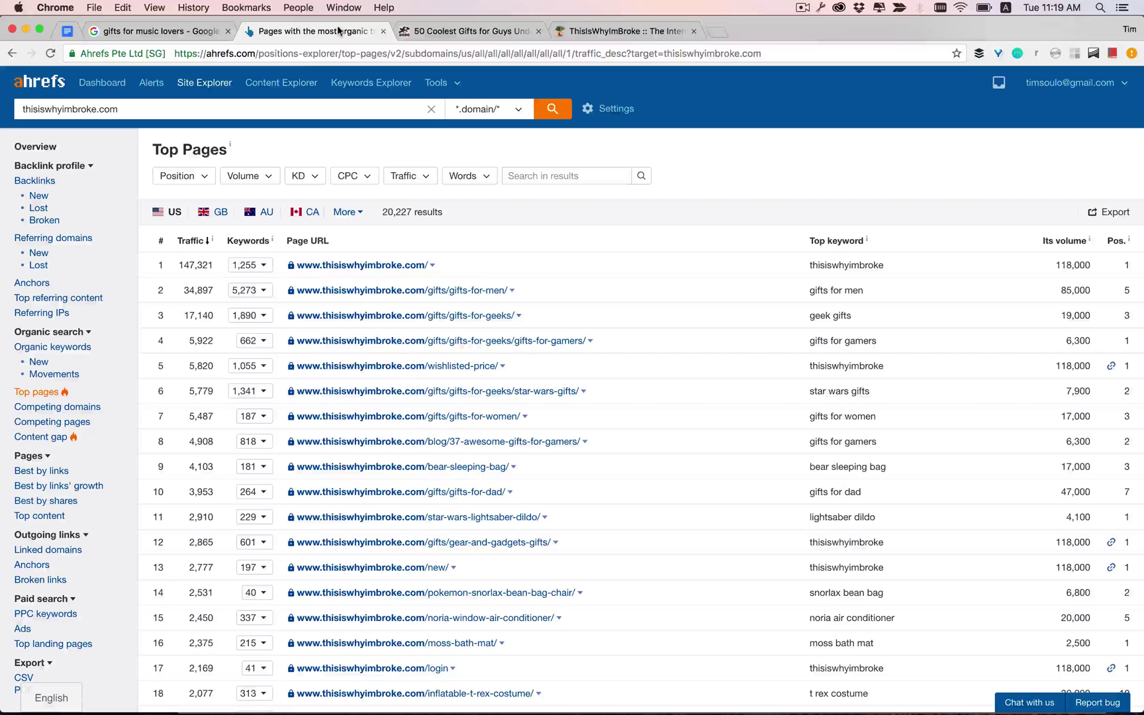
left_click(60, 408)
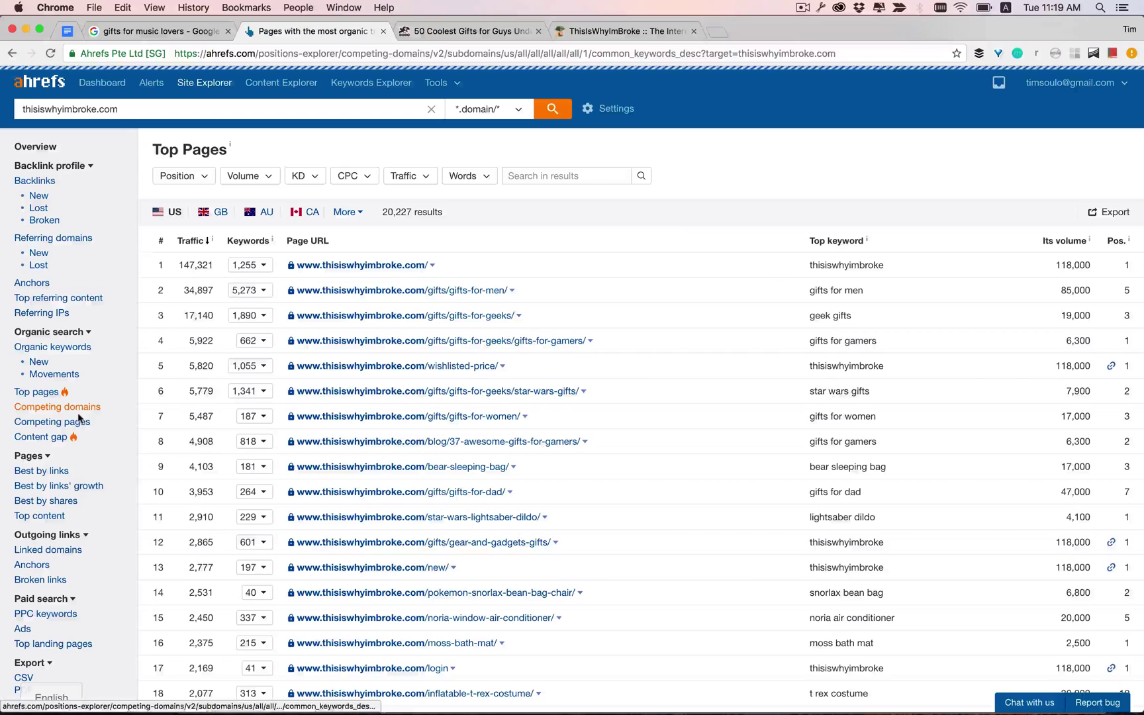
scroll(457, 457, "down", 5)
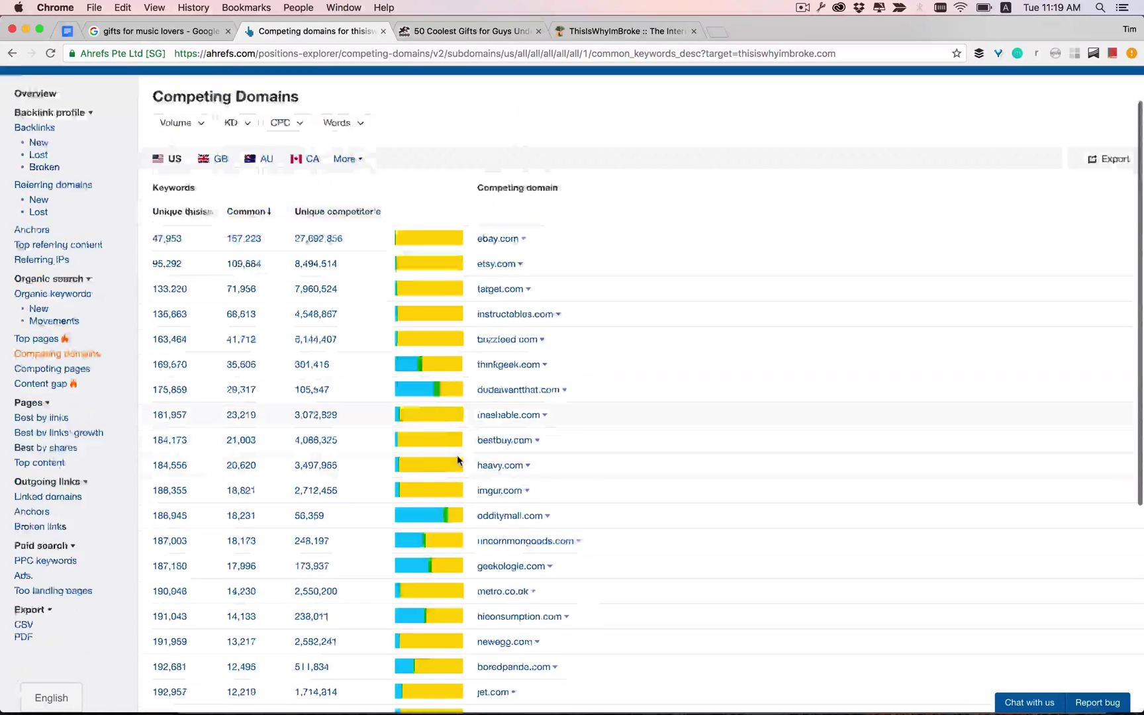
left_click(487, 32)
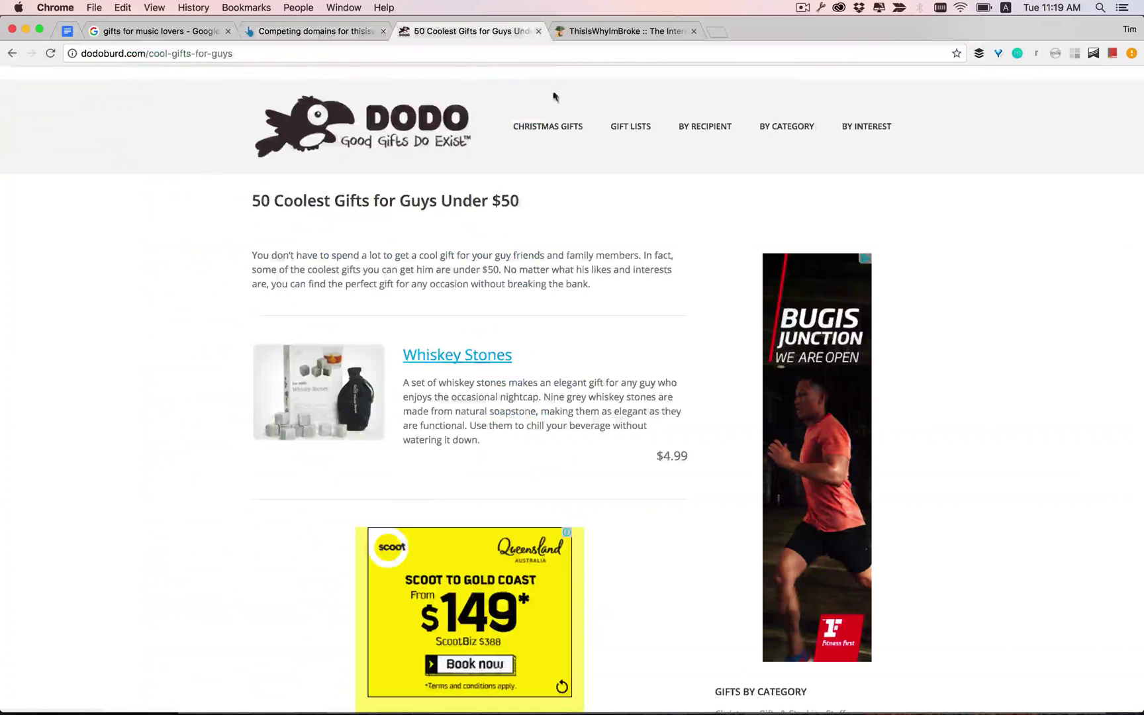
left_click(315, 31)
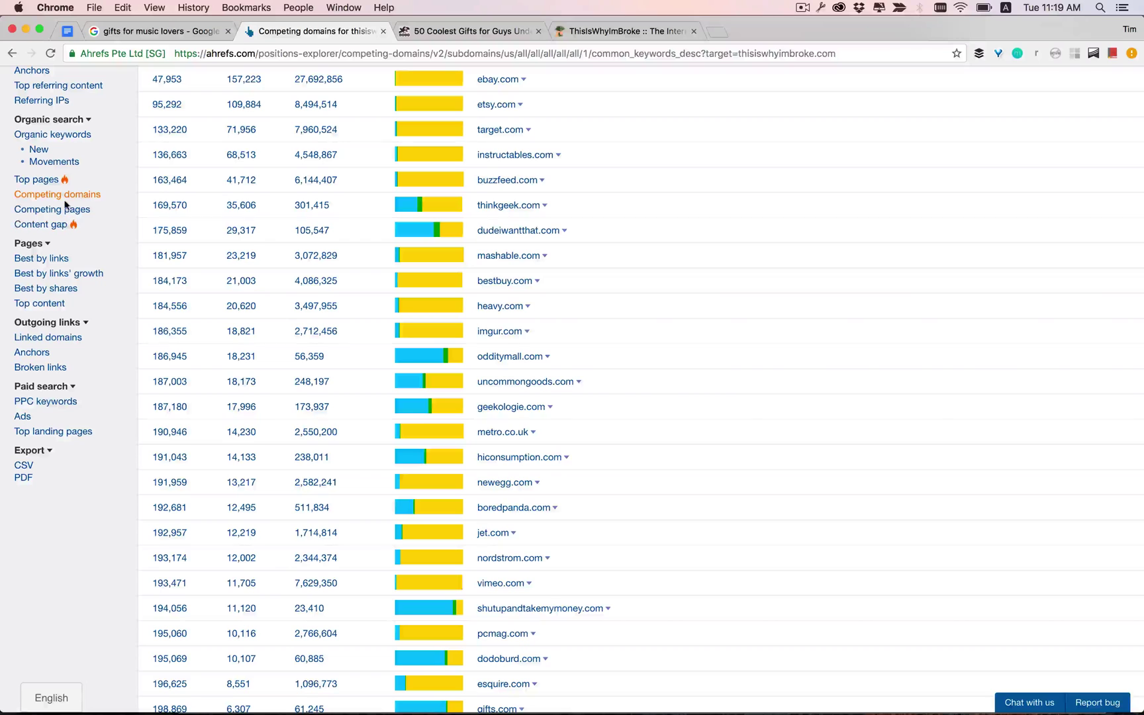
Step: Switch from Top pages to the Organic keywords report (226,682 US keywords), checking 'gifts for music lovers' results
left_click(36, 179)
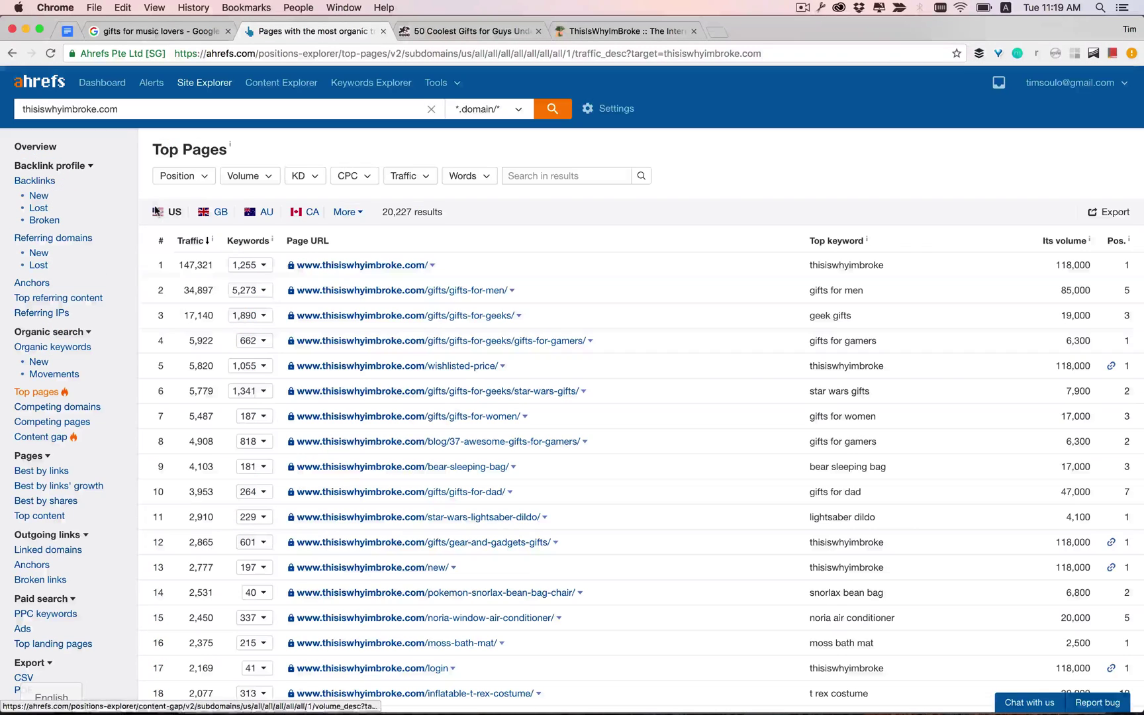
left_click(63, 348)
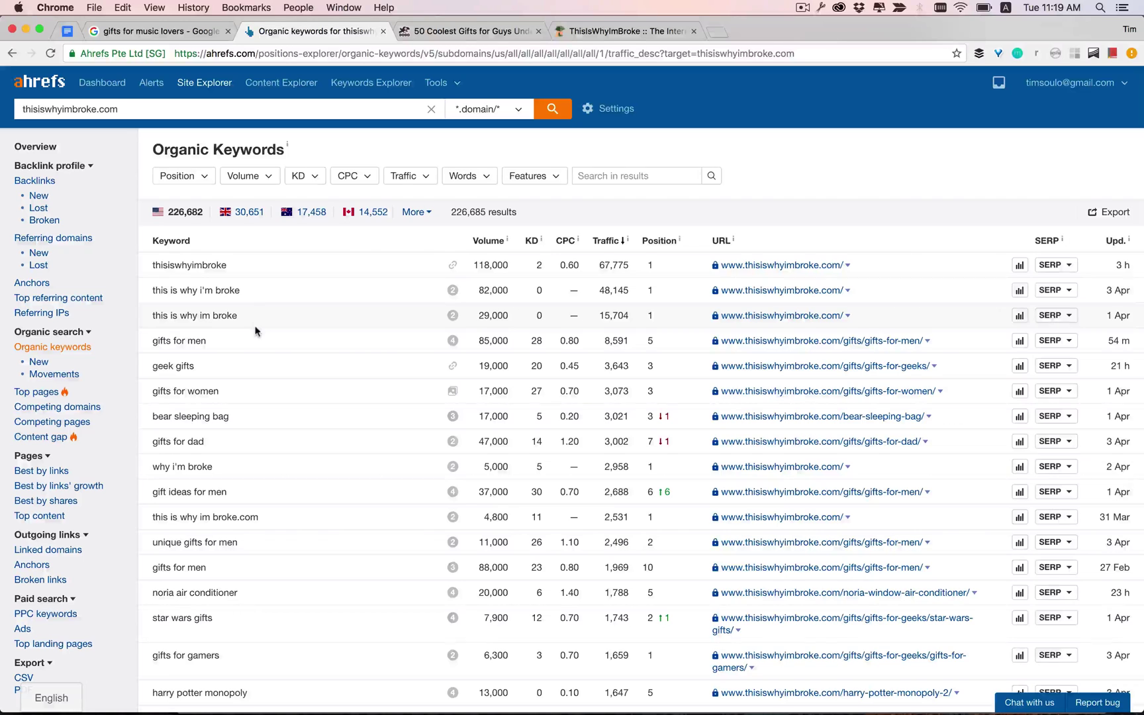
left_click(155, 34)
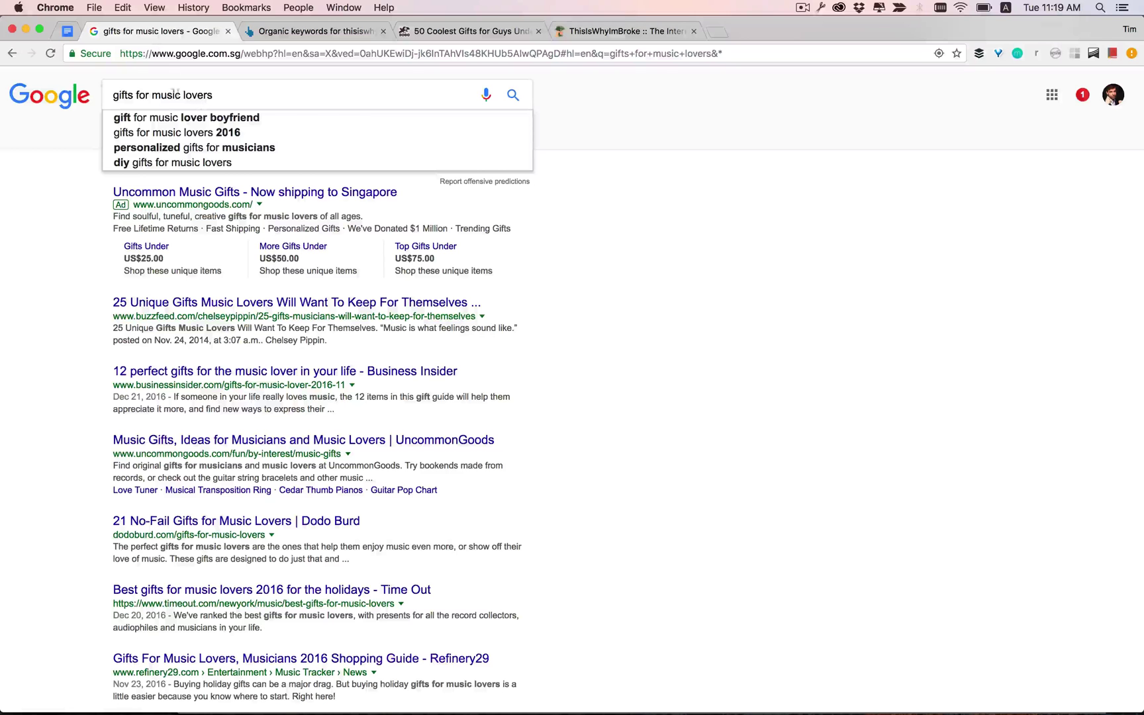
left_click_drag(161, 95, 213, 96)
left_click(296, 35)
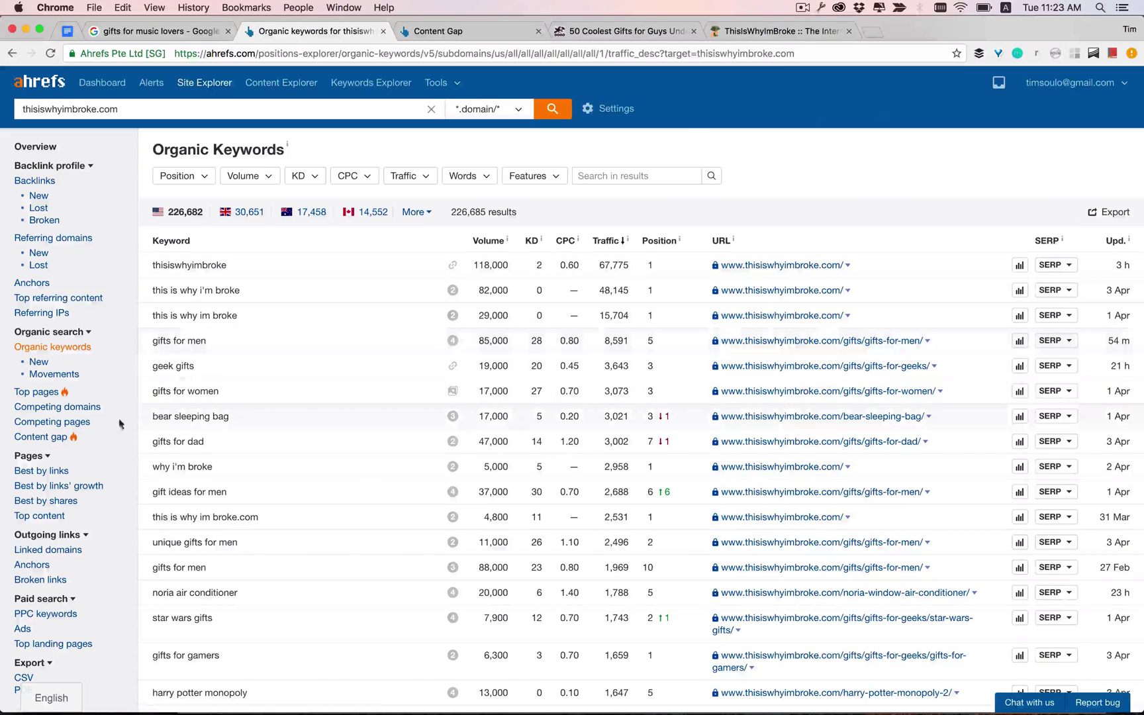
Step: Set Content Gap to 'all of the below targets' and view the 583 keywords led by 'gifts for gamers'
left_click(47, 437)
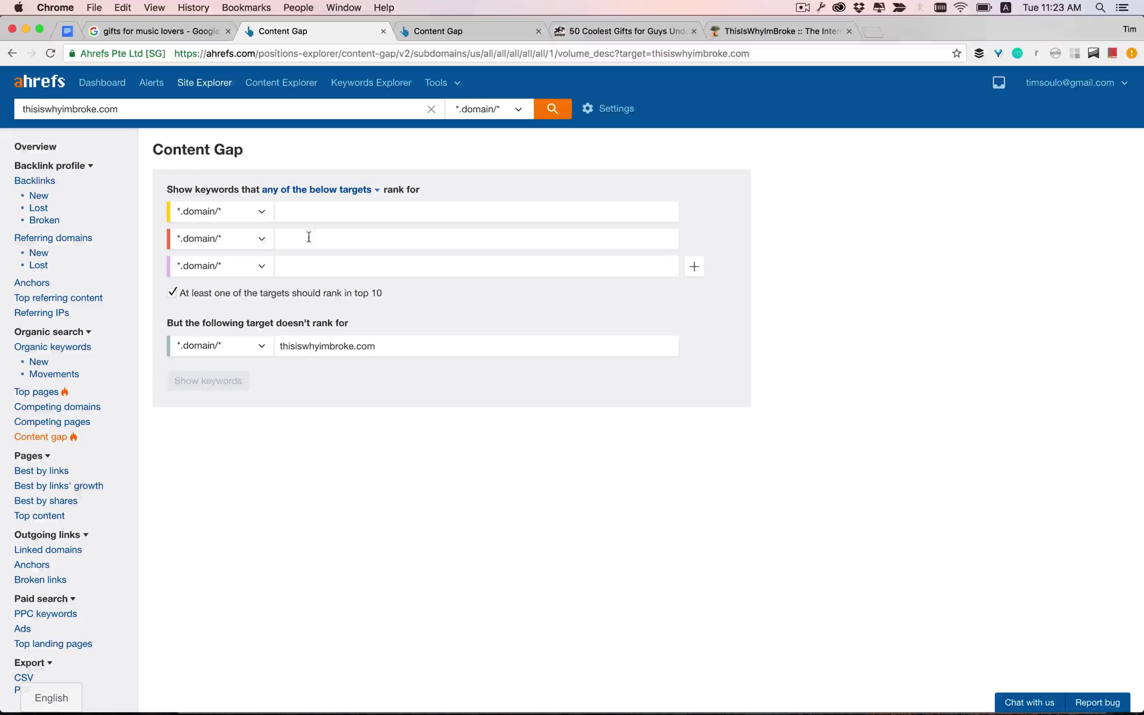
double_click(319, 345)
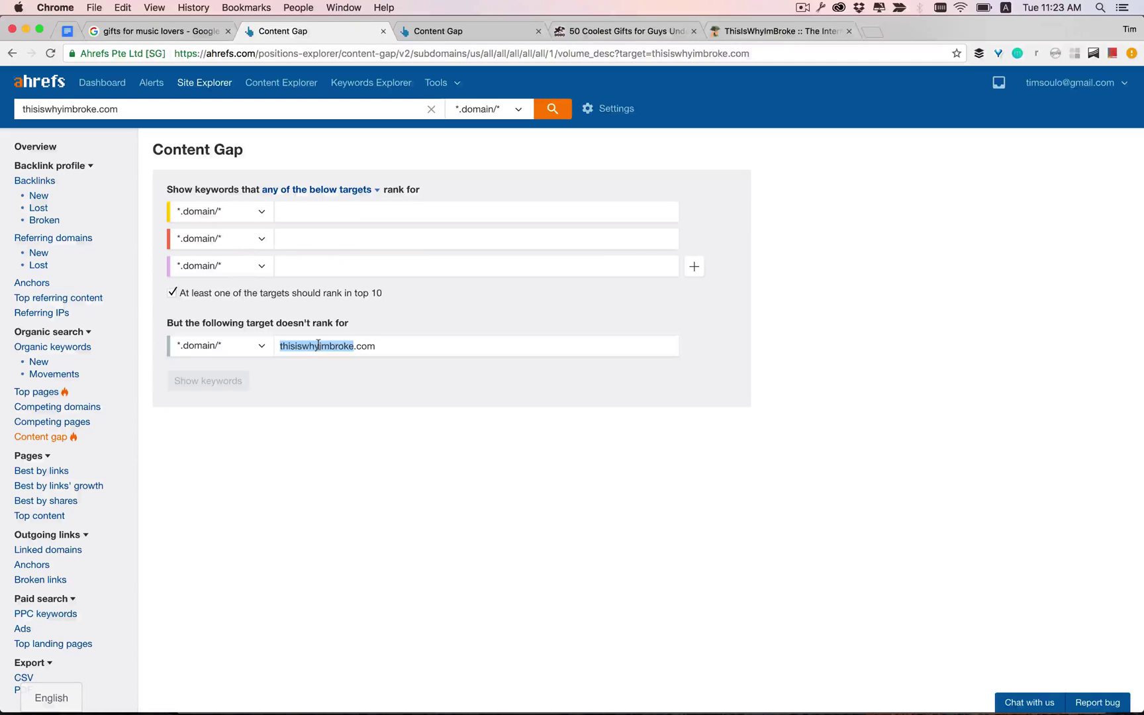
left_click(339, 190)
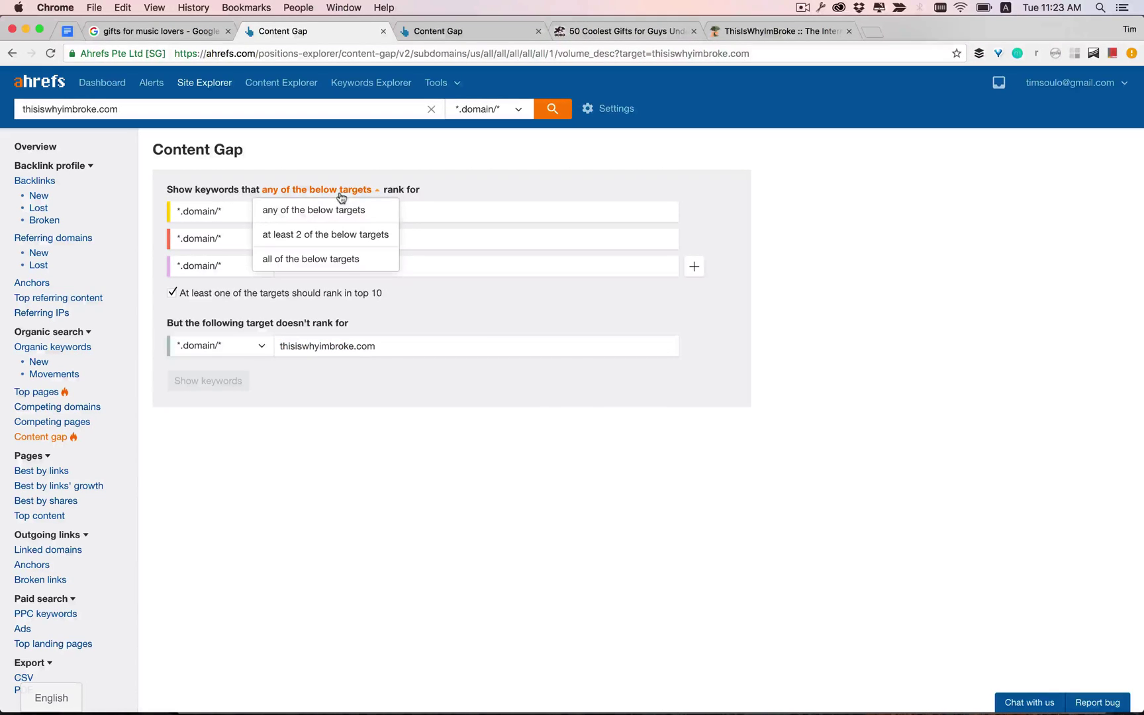
left_click(330, 262)
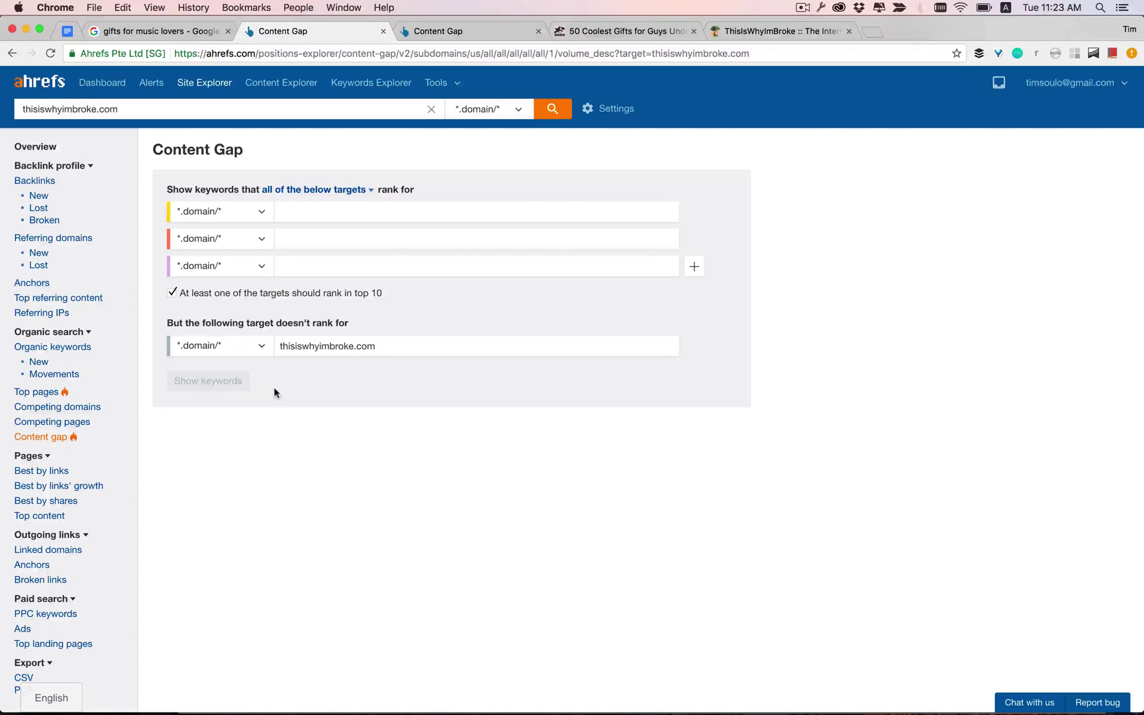
left_click(434, 32)
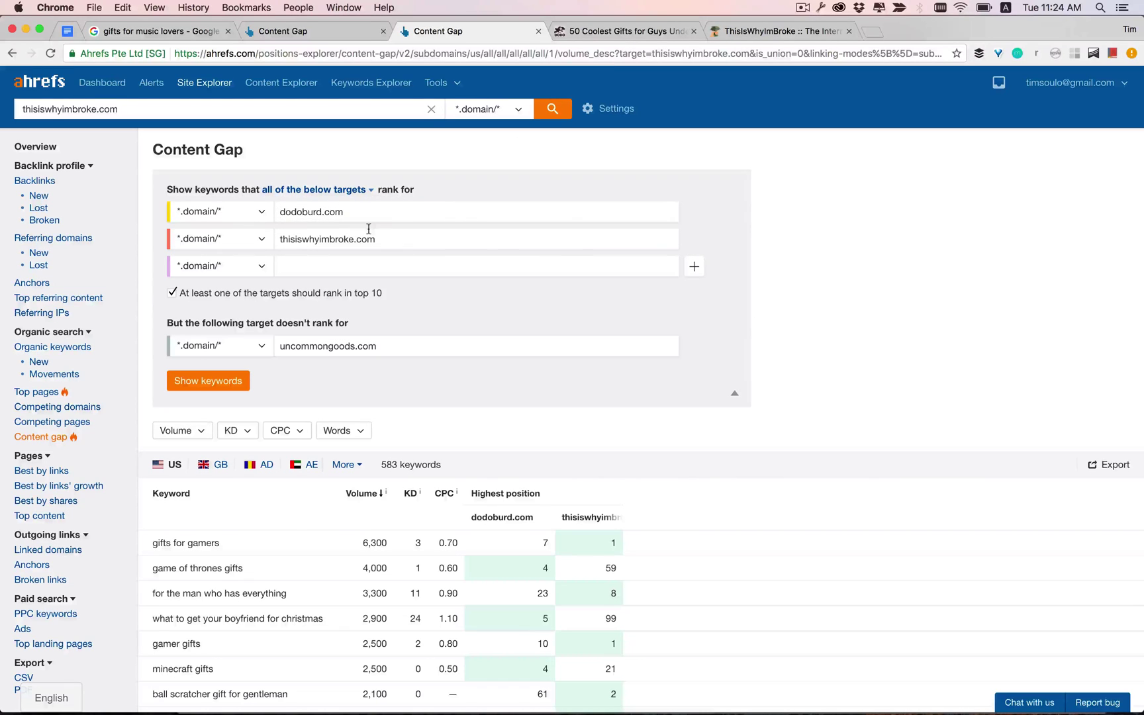
left_click(343, 193)
left_click(304, 258)
scroll(332, 375, "down", 2)
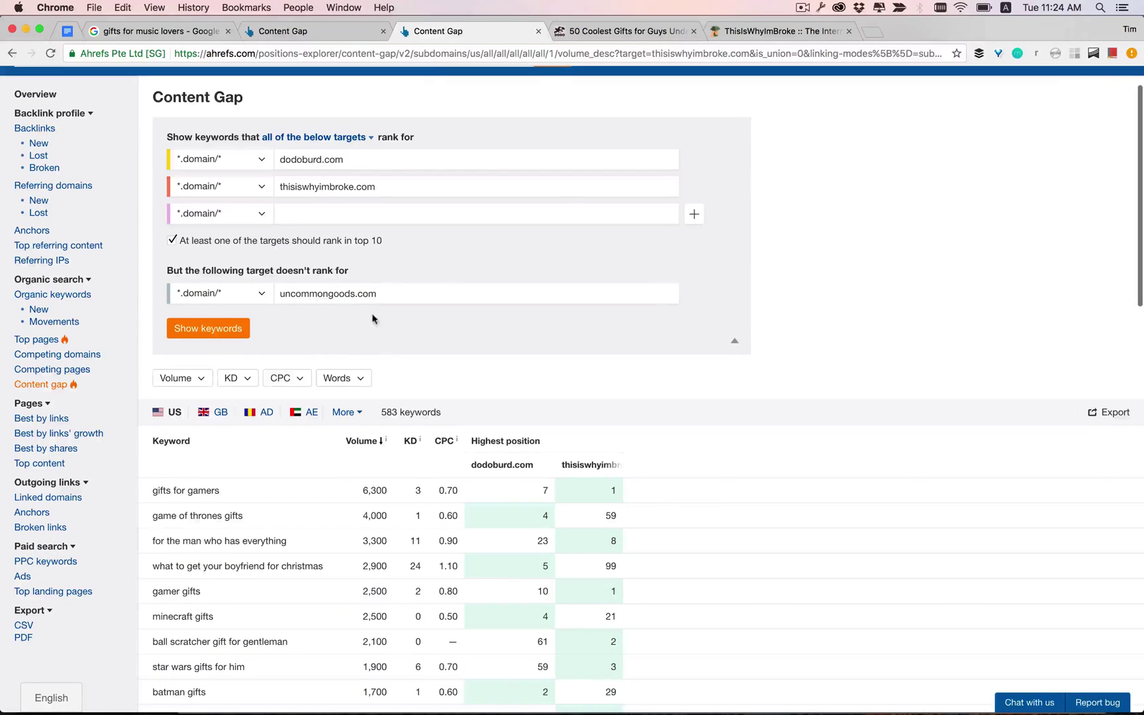
scroll(332, 329, "down", 1)
scroll(332, 324, "up", 3)
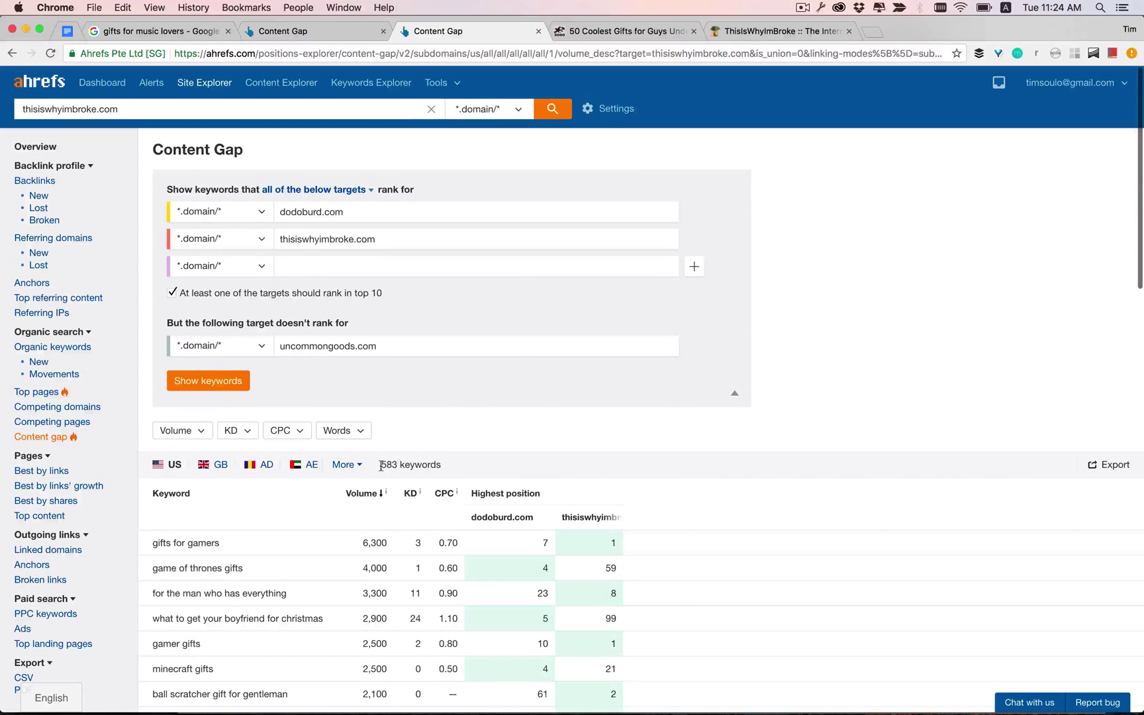
double_click(388, 464)
scroll(413, 439, "down", 2)
scroll(413, 434, "down", 1)
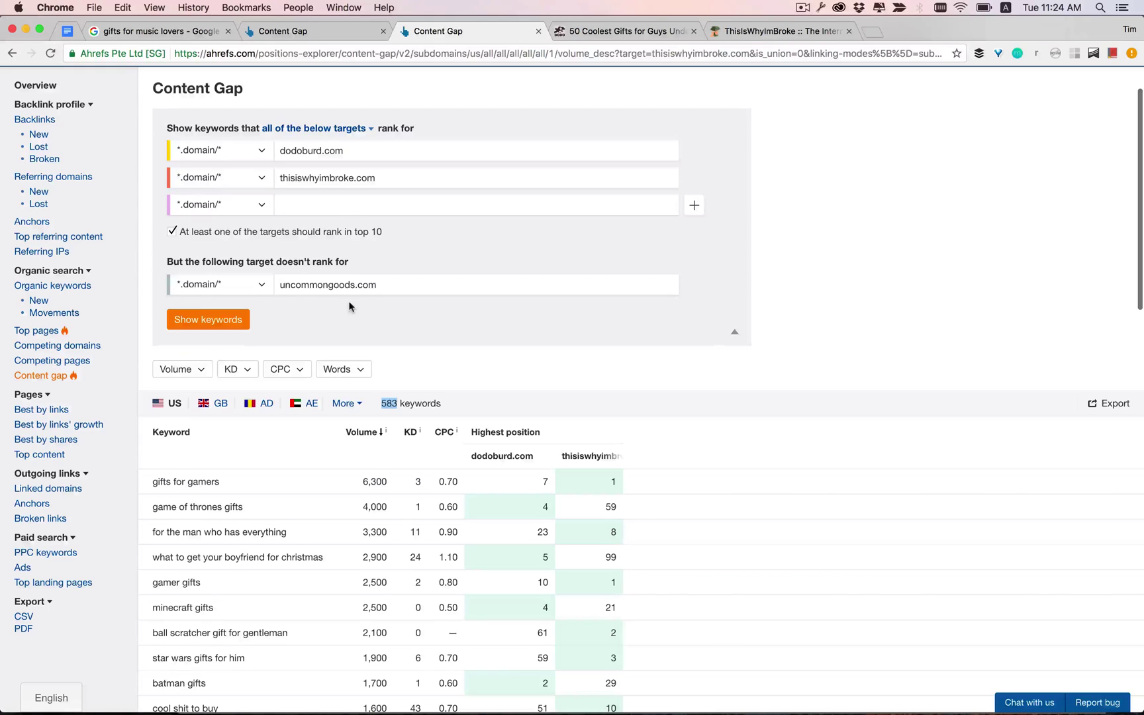
scroll(367, 350, "down", 4)
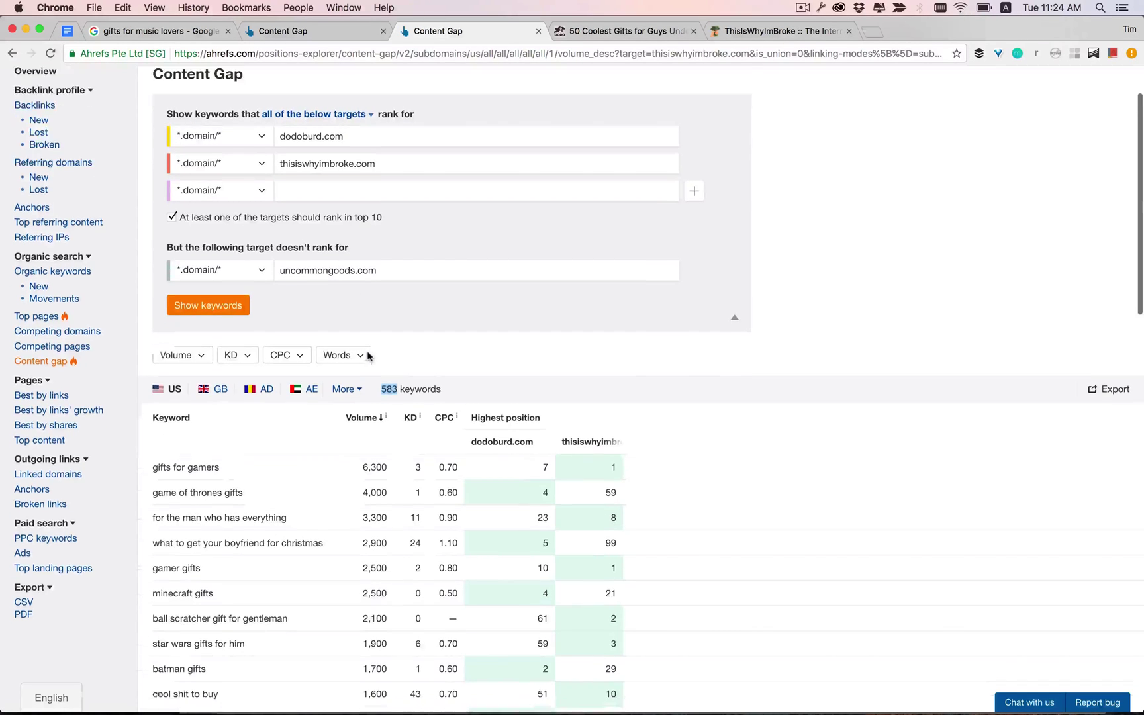
scroll(293, 348, "down", 3)
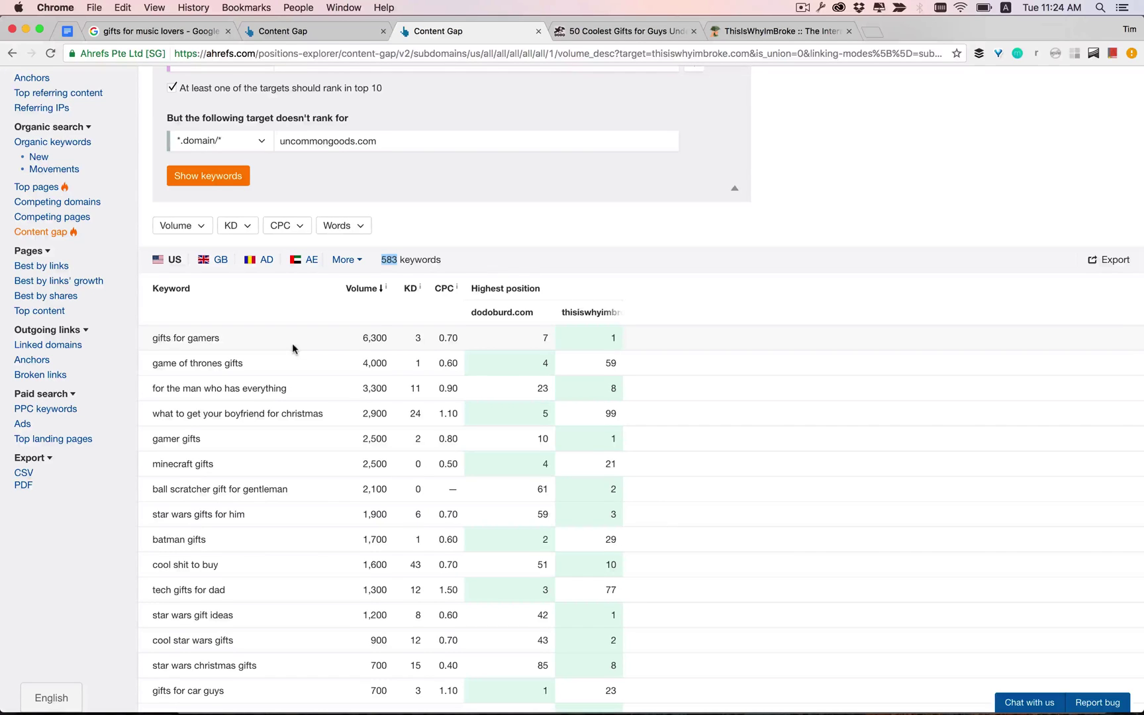
scroll(292, 343, "down", 5)
scroll(293, 343, "up", 9)
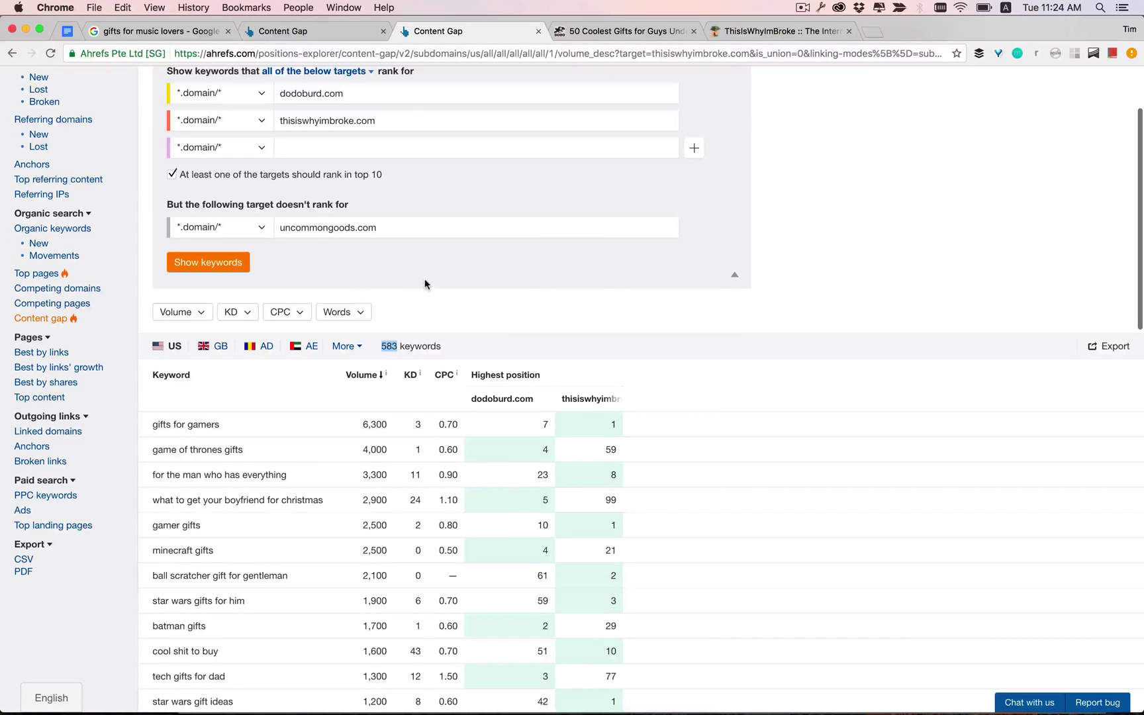
scroll(428, 284, "down", 2)
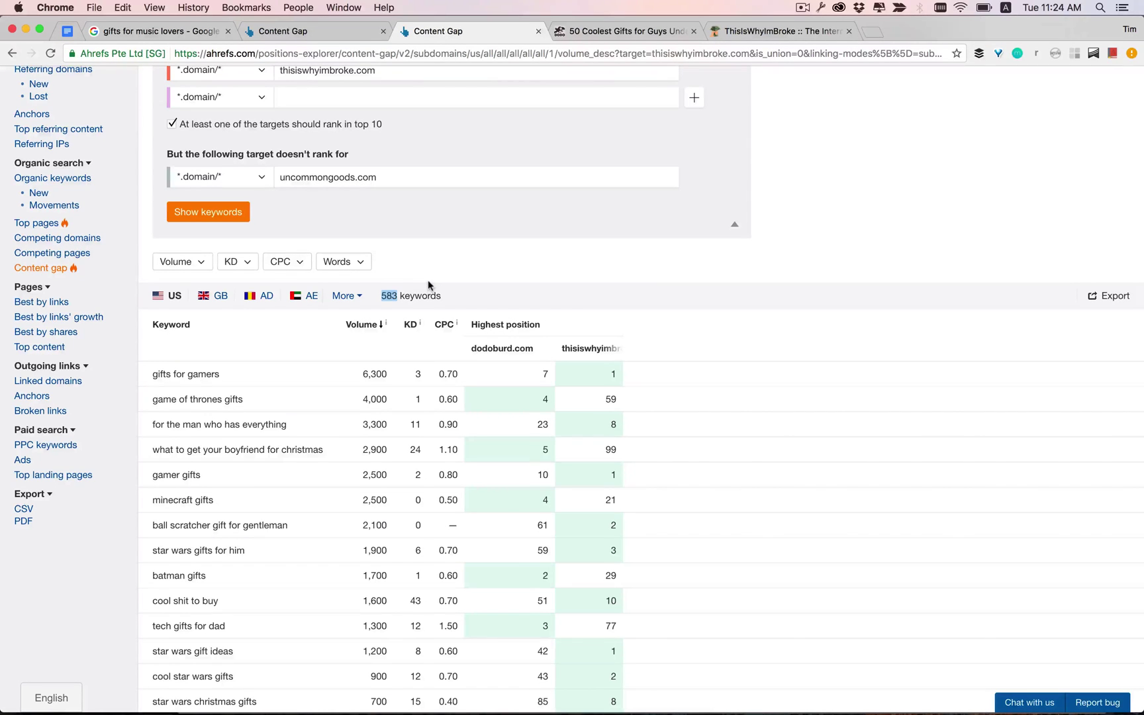
scroll(428, 280, "up", 7)
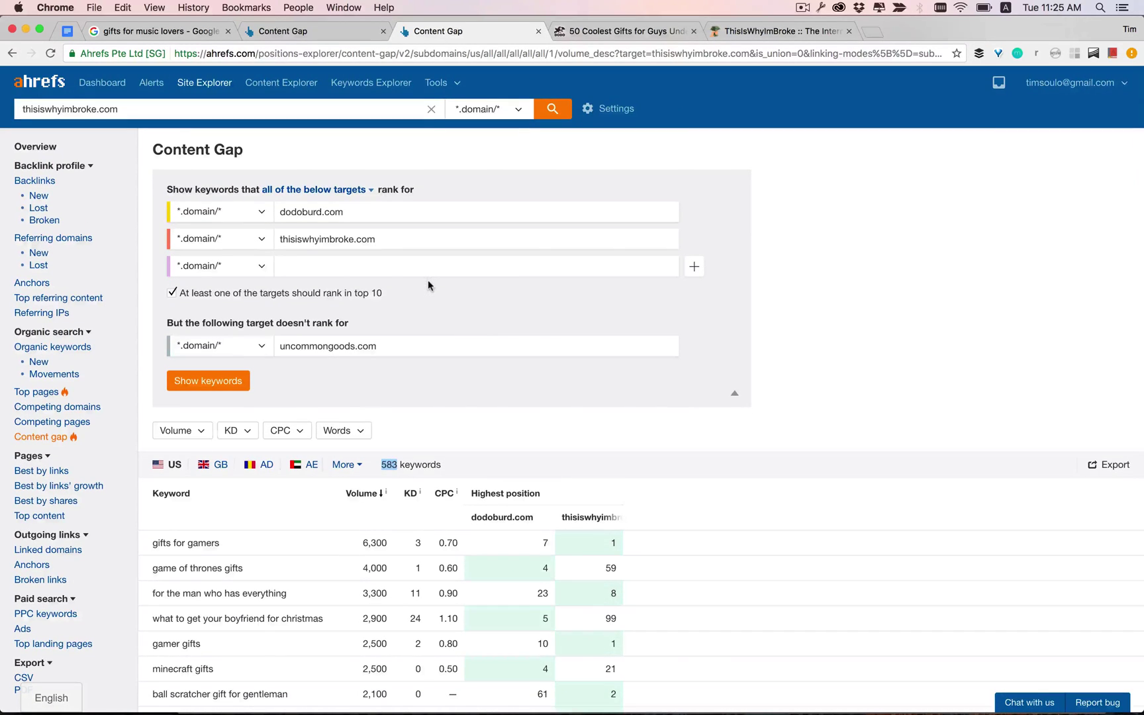